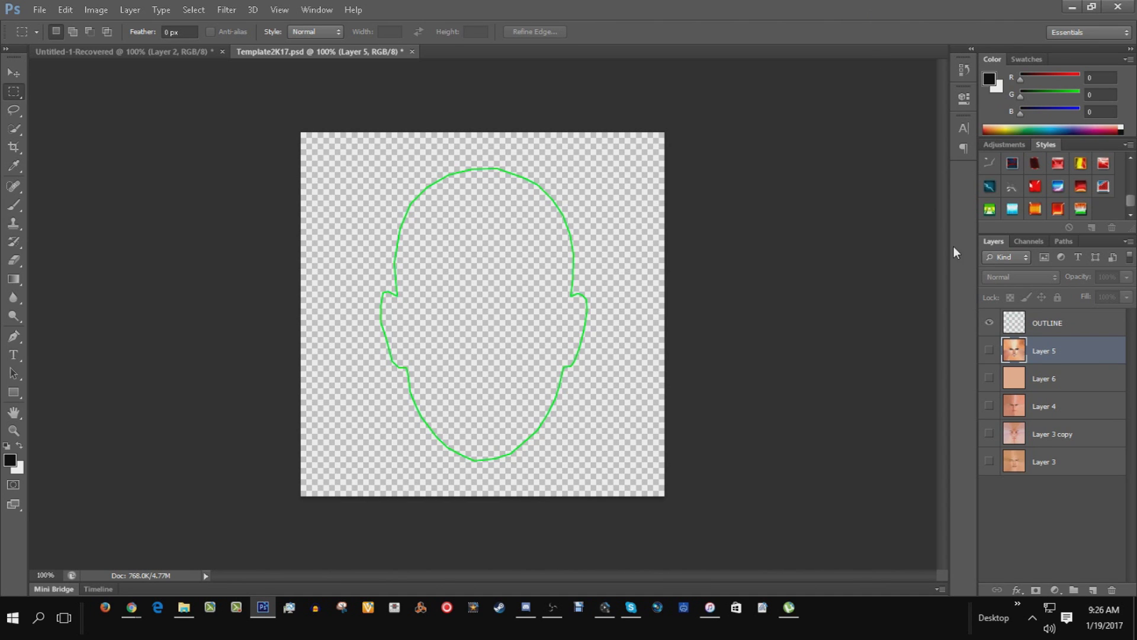
- Examine the template's face layers, including Layer 3 copy, Layer 4, Layer 5 and Layer 6, against the green head outline
left_click(989, 408)
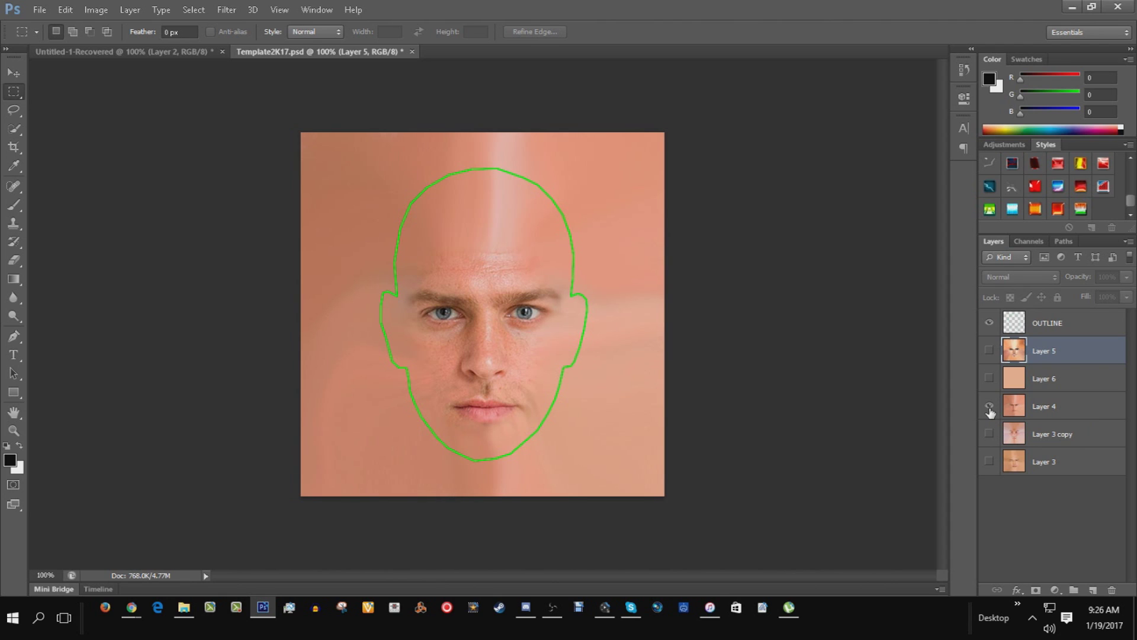
left_click(989, 407)
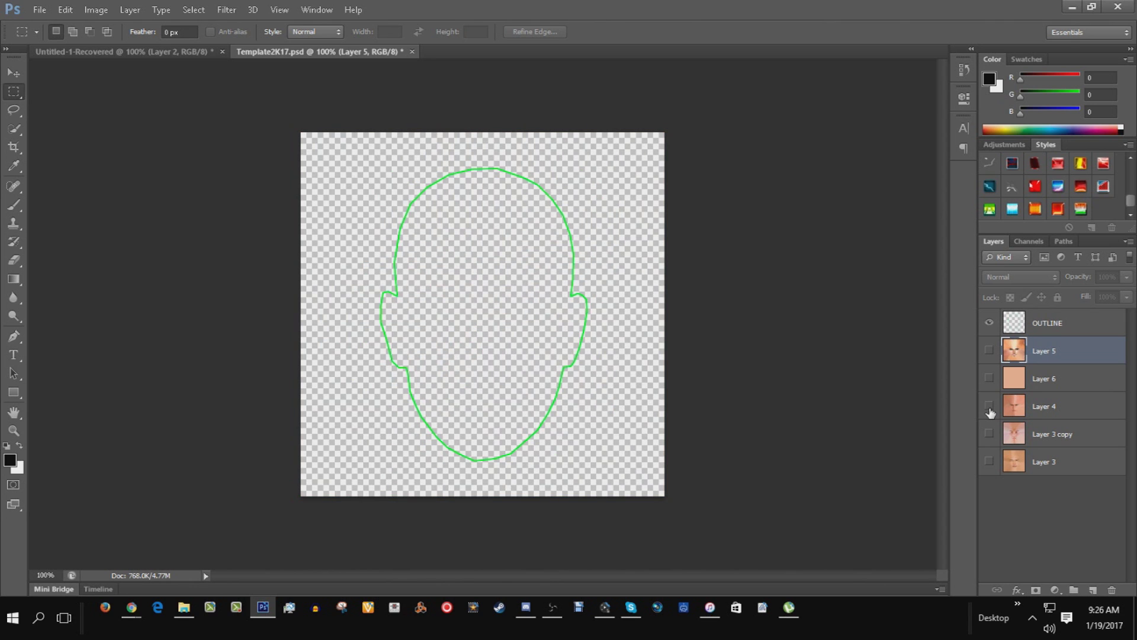
left_click(990, 351)
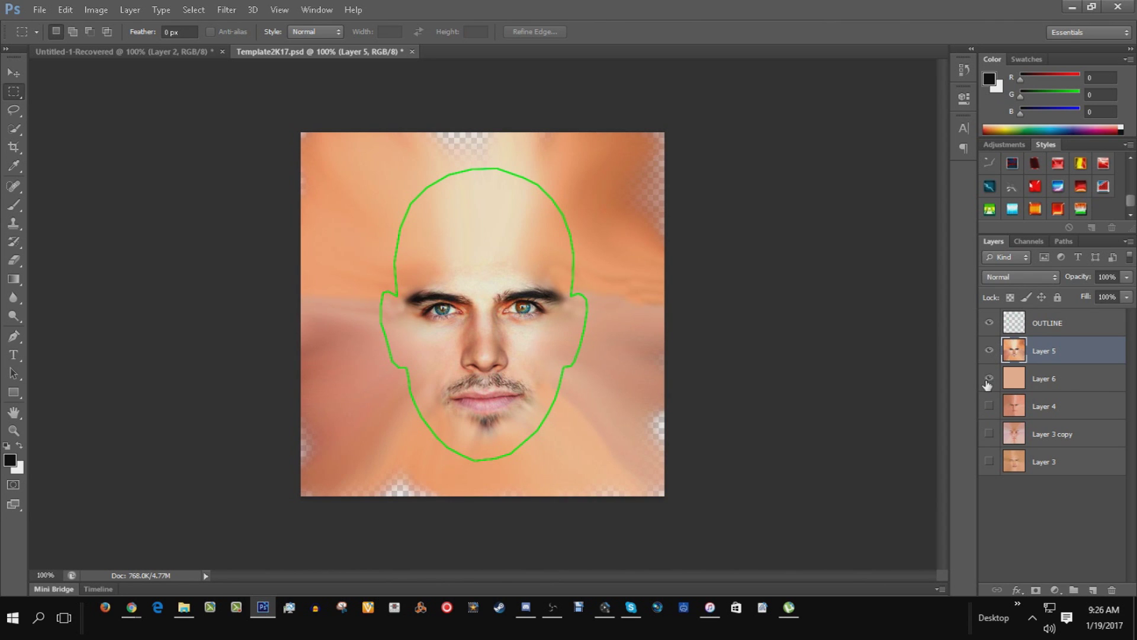
left_click(989, 379)
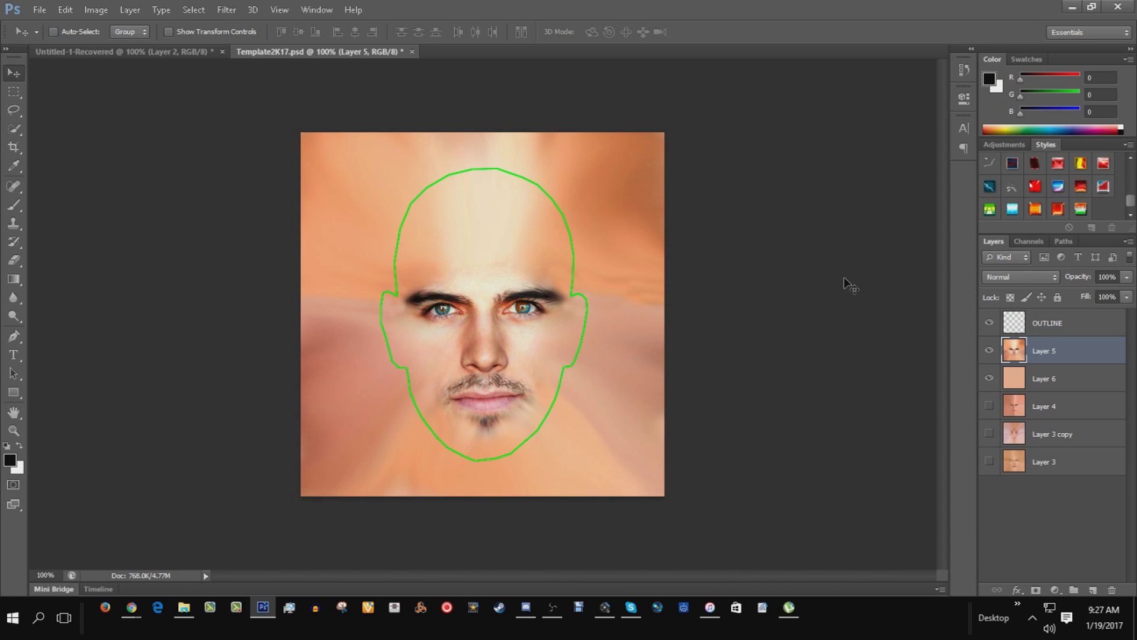
left_click(989, 351)
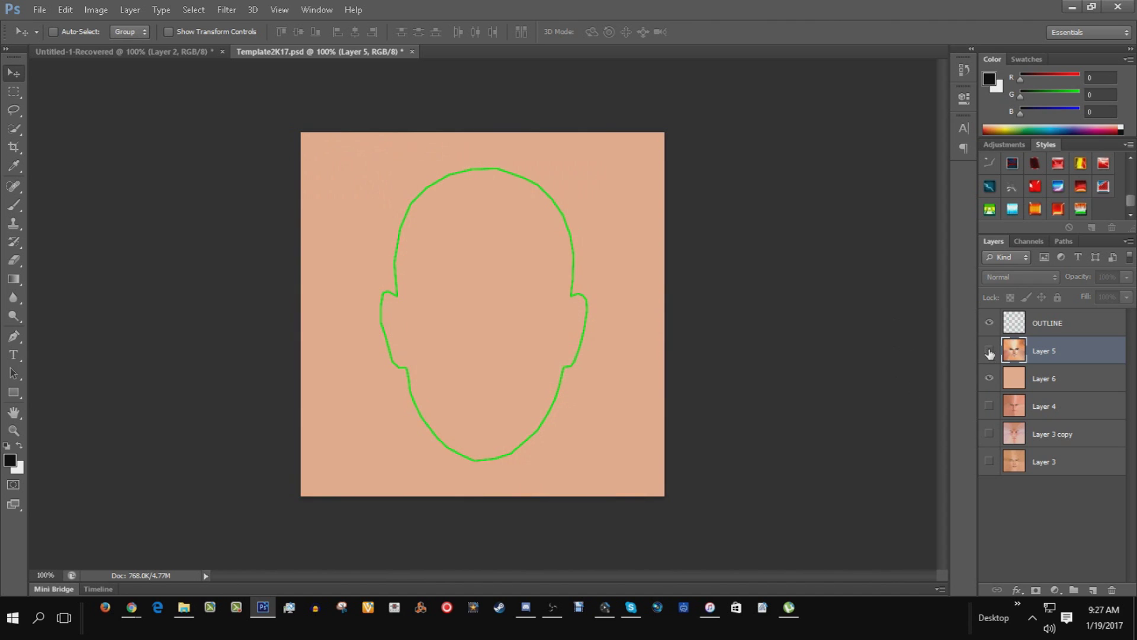
left_click(989, 437)
left_click(989, 379)
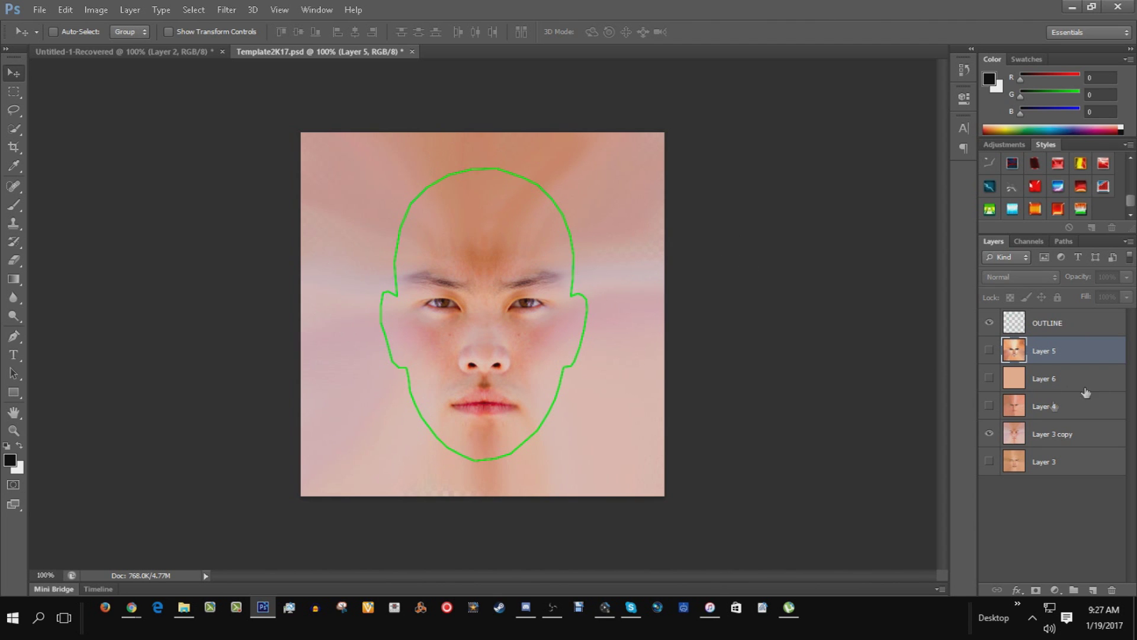
left_click(989, 434)
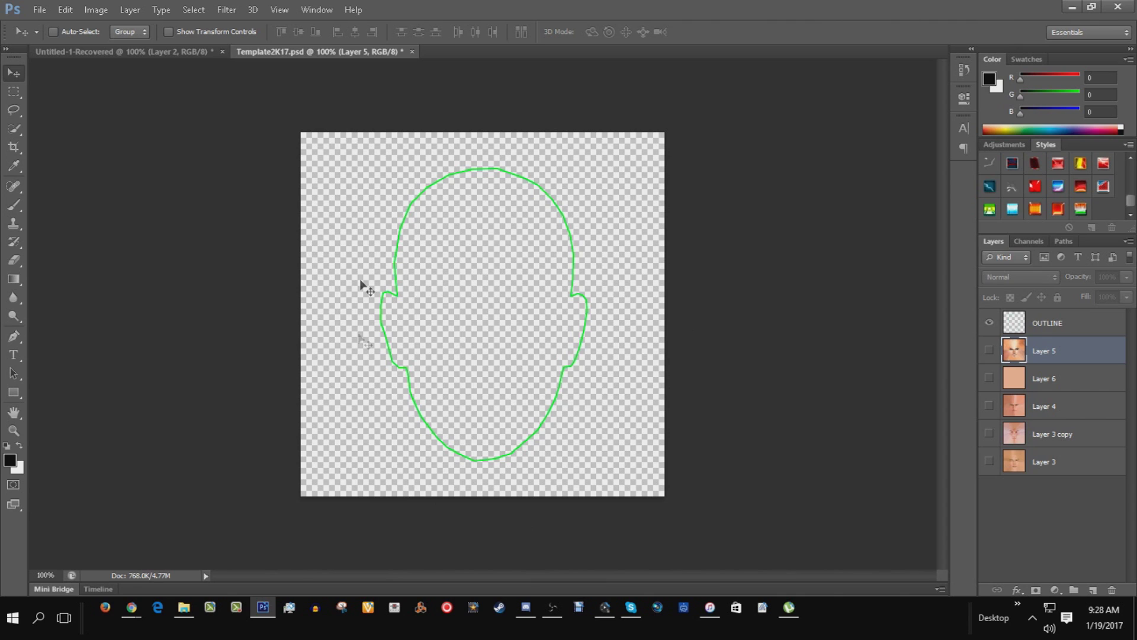
left_click(990, 351)
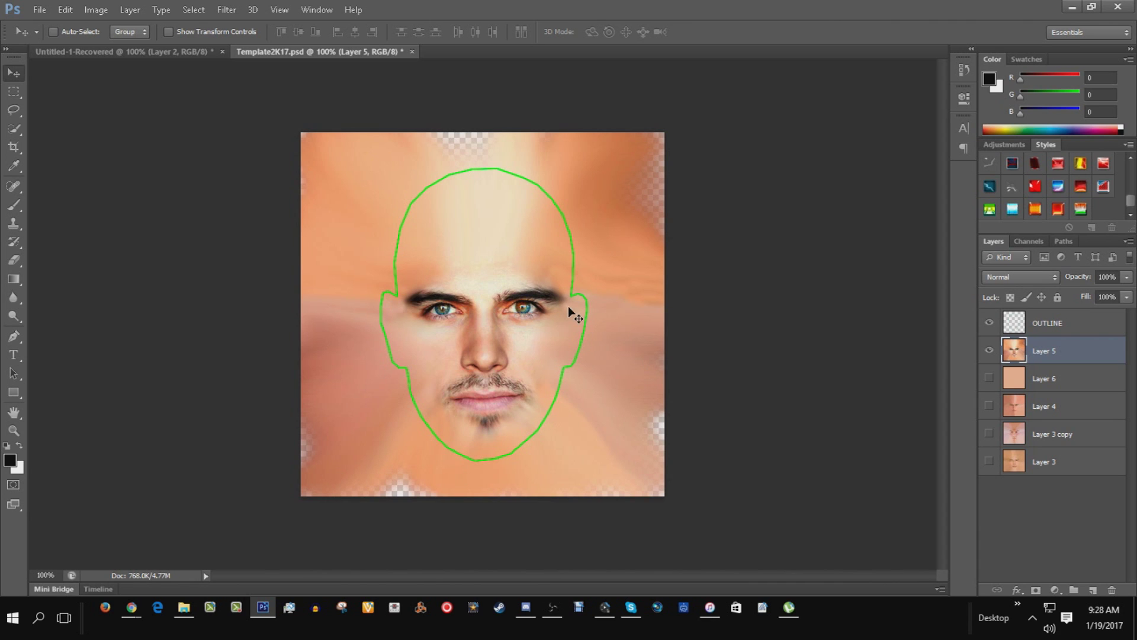
left_click(989, 352)
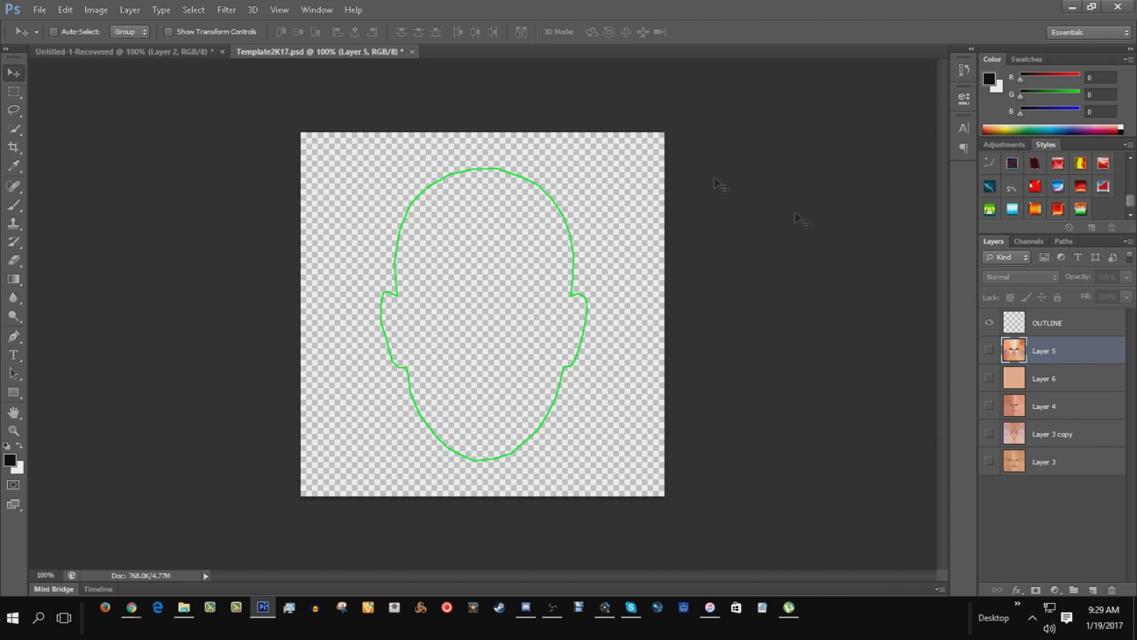
- Switch to the Untitled-1-Recovered document and hide the lion crest on Layer 2
left_click(108, 52)
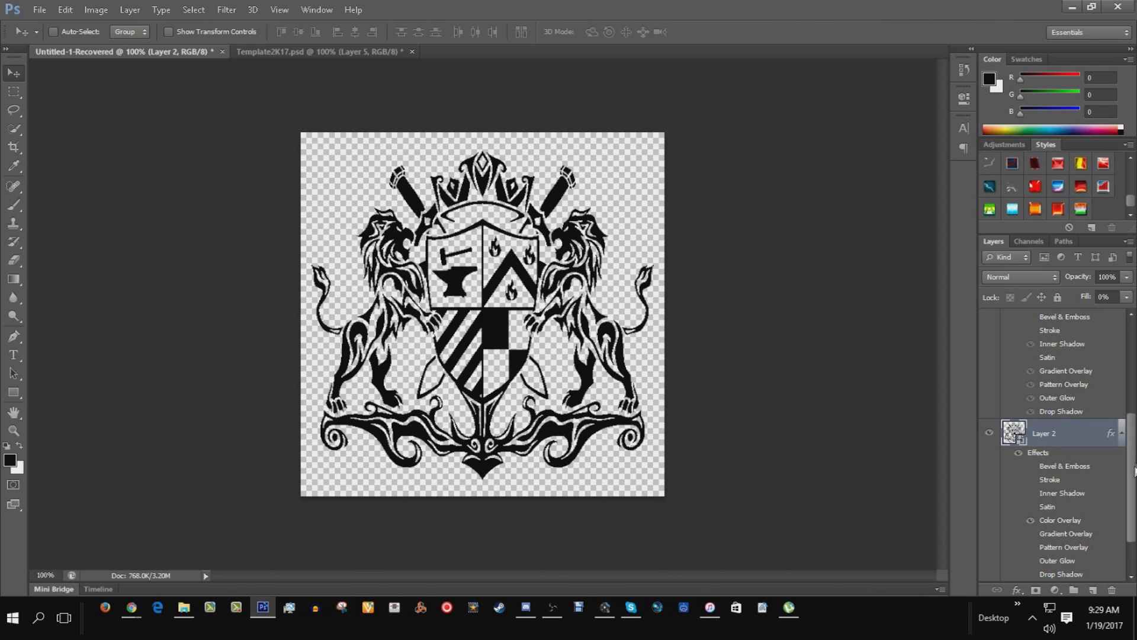
left_click_drag(1134, 481, 1127, 348)
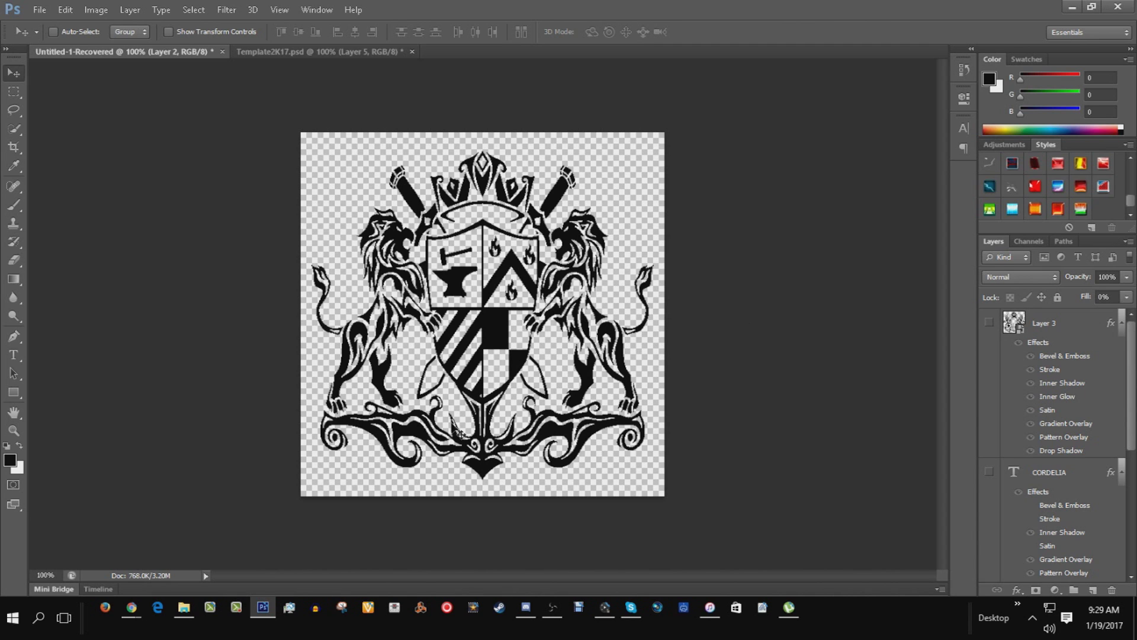
left_click(989, 323)
left_click_drag(1132, 361, 1134, 425)
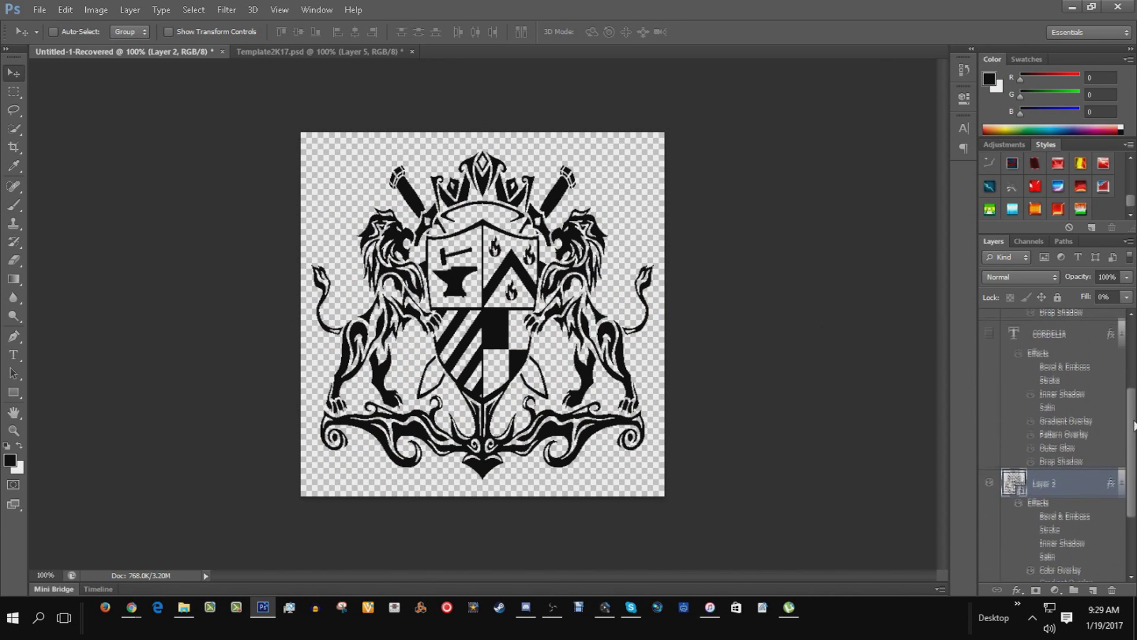
left_click(989, 483)
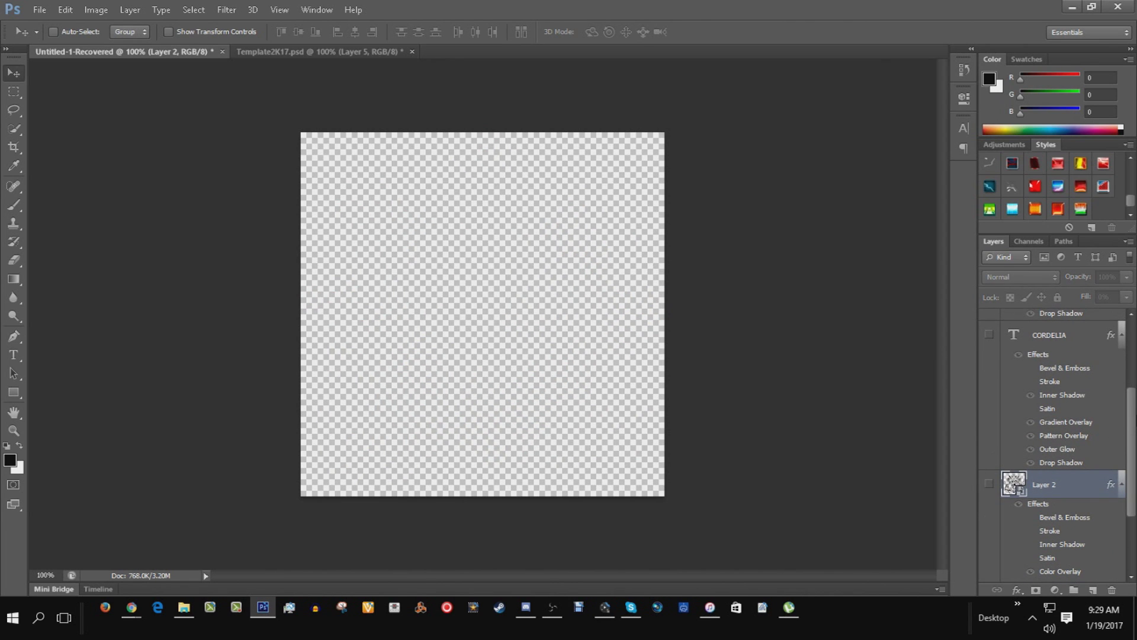
- Preview the styled lion crest on Layer 3 and hide it again
left_click_drag(1132, 428, 1131, 354)
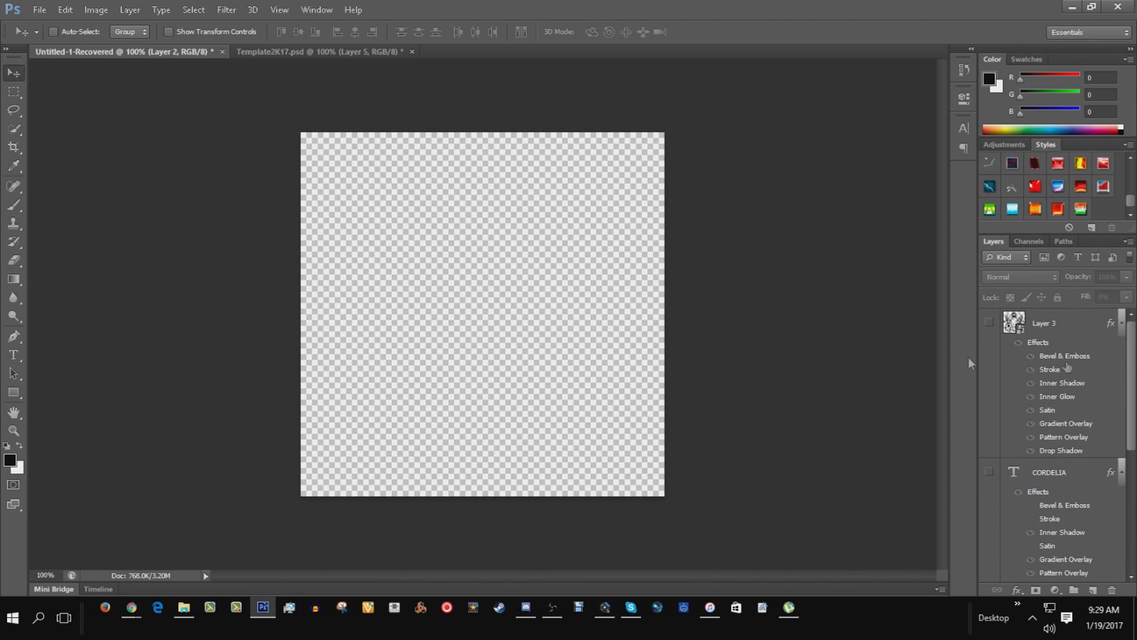
left_click(988, 323)
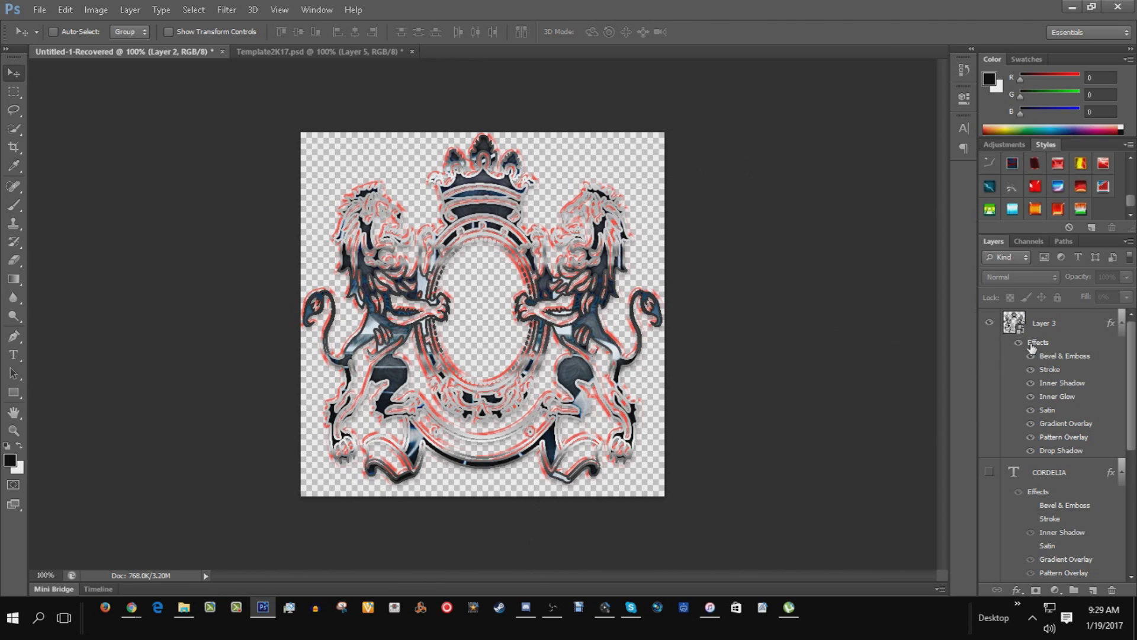
left_click(990, 325)
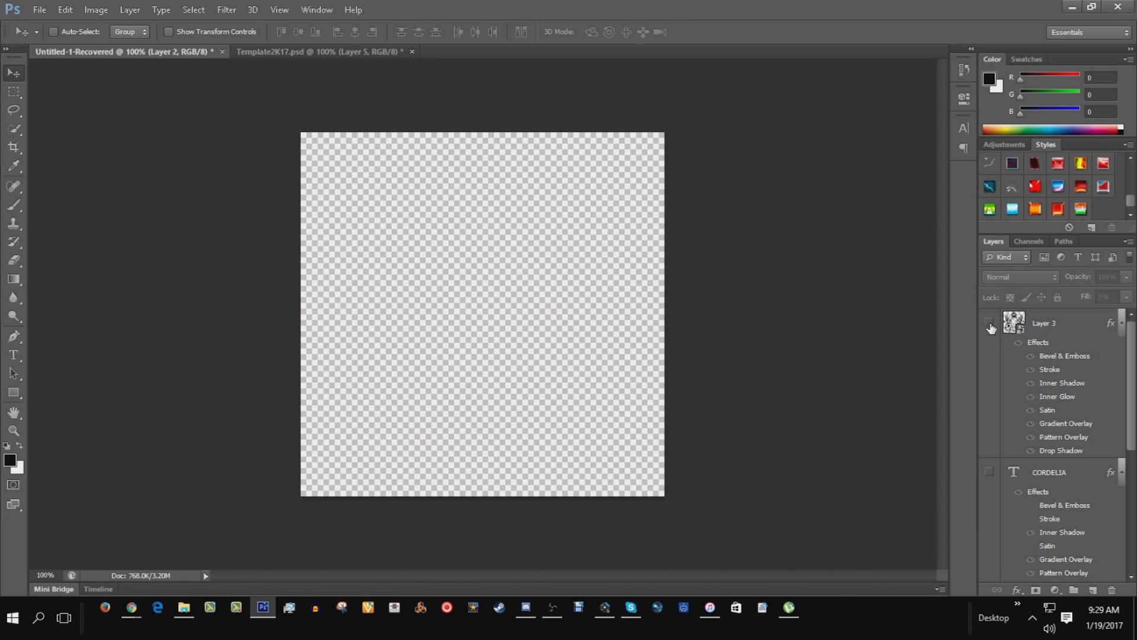
- Open the bear tattoo image images (2).jpg from the Misc Tats folder inside PT
key("ctrl+o")
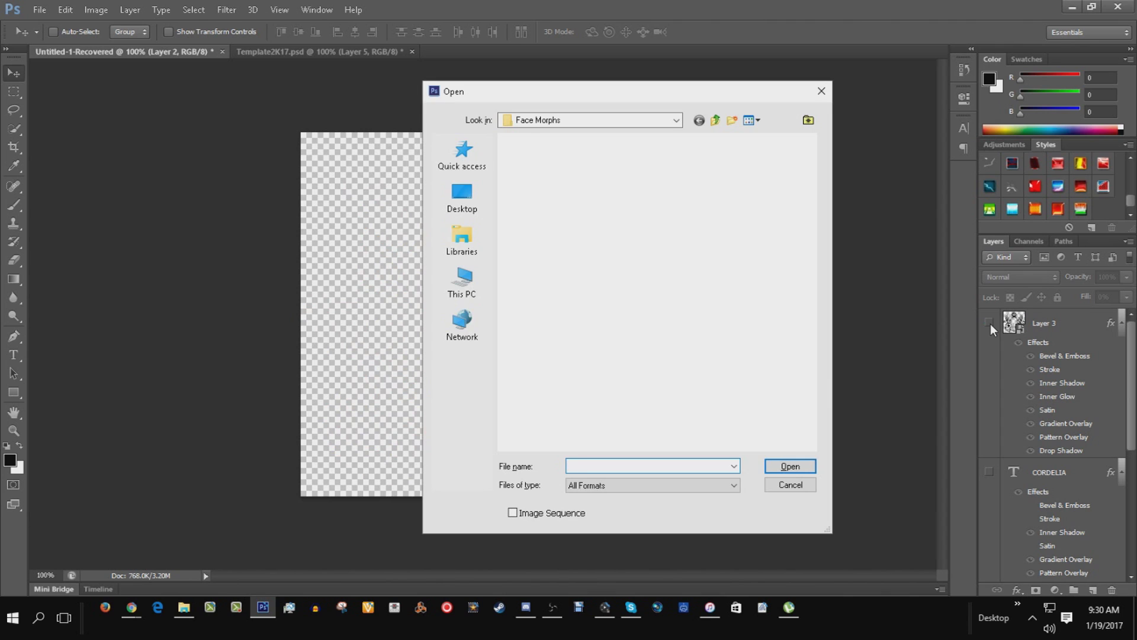
left_click(716, 122)
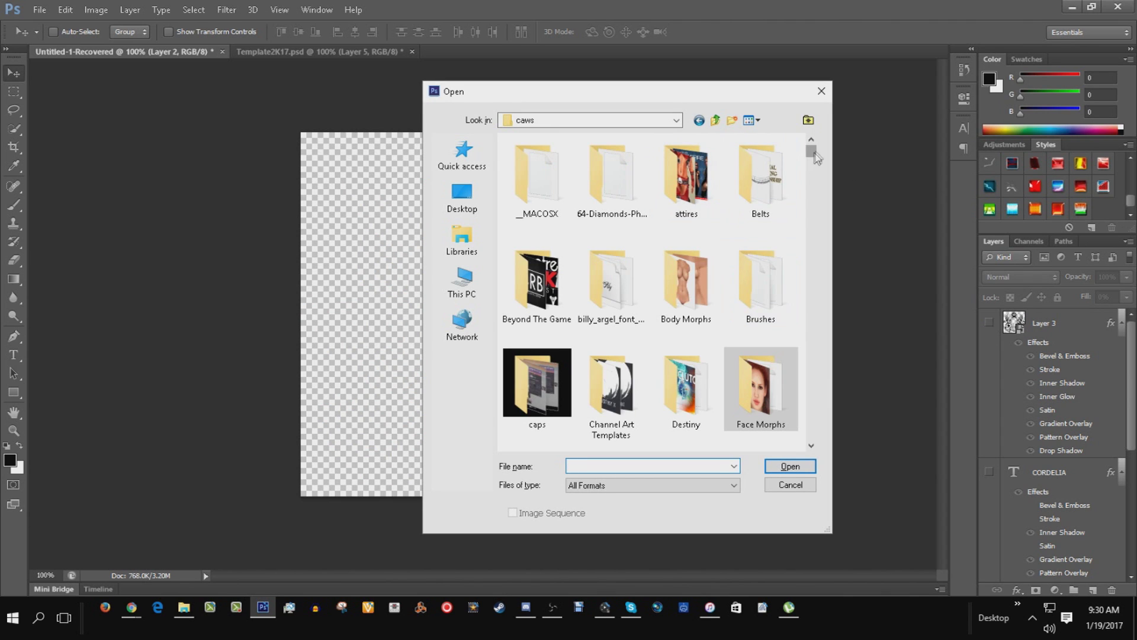
left_click_drag(810, 153, 816, 163)
scroll(815, 162, "up", 1)
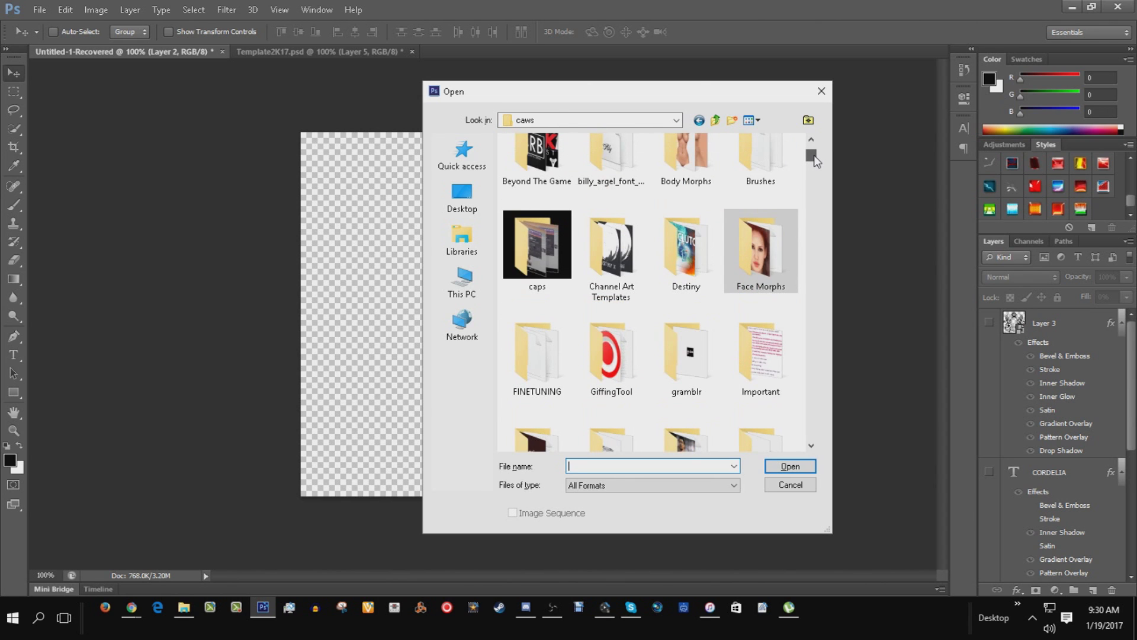
scroll(815, 161, "down", 3)
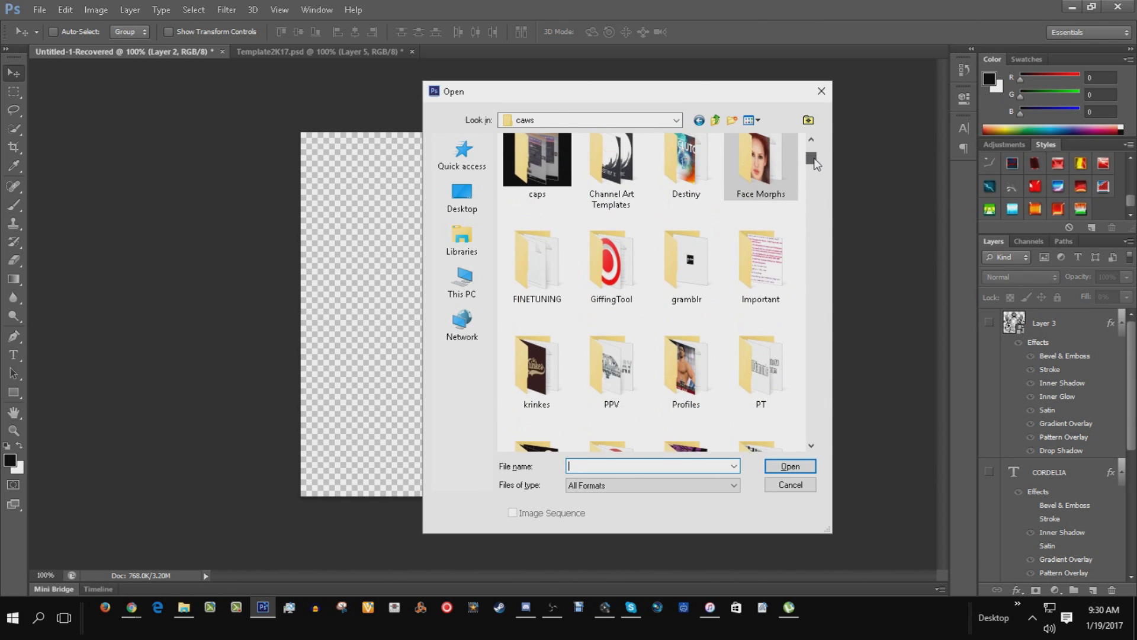
double_click(764, 208)
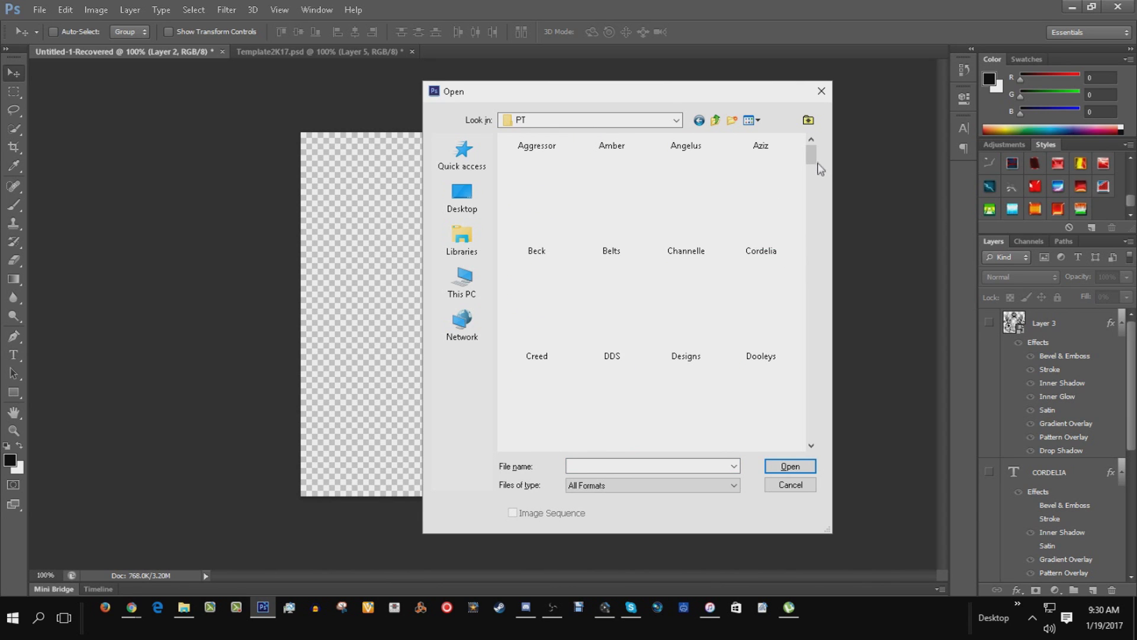
left_click_drag(813, 158, 814, 187)
double_click(536, 343)
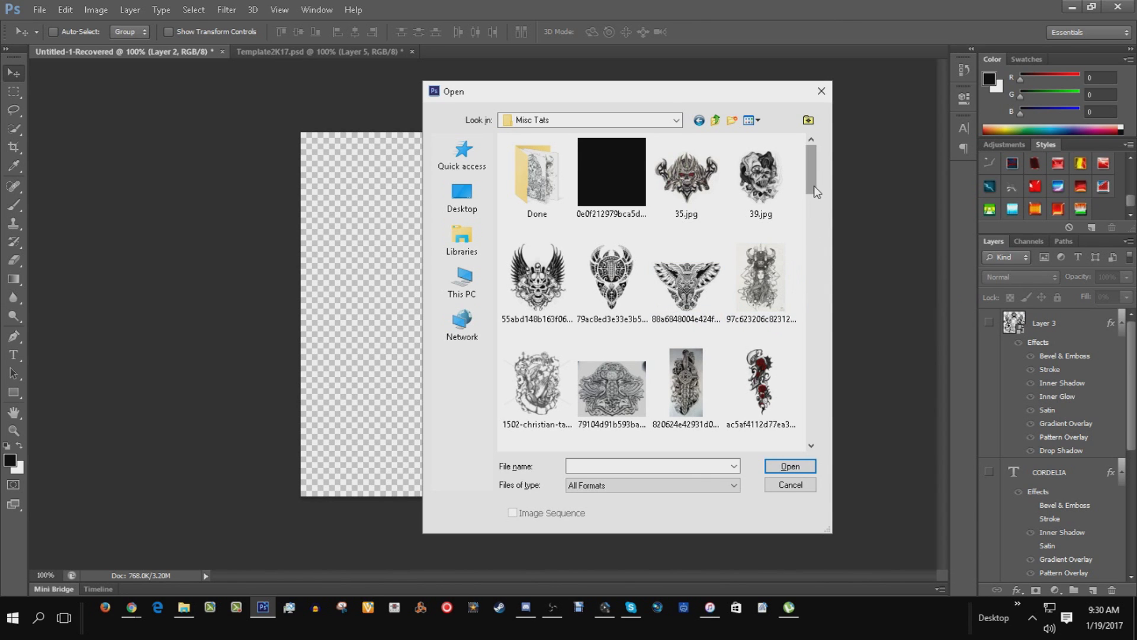
scroll(813, 208, "down", 2)
left_click_drag(813, 206, 811, 303)
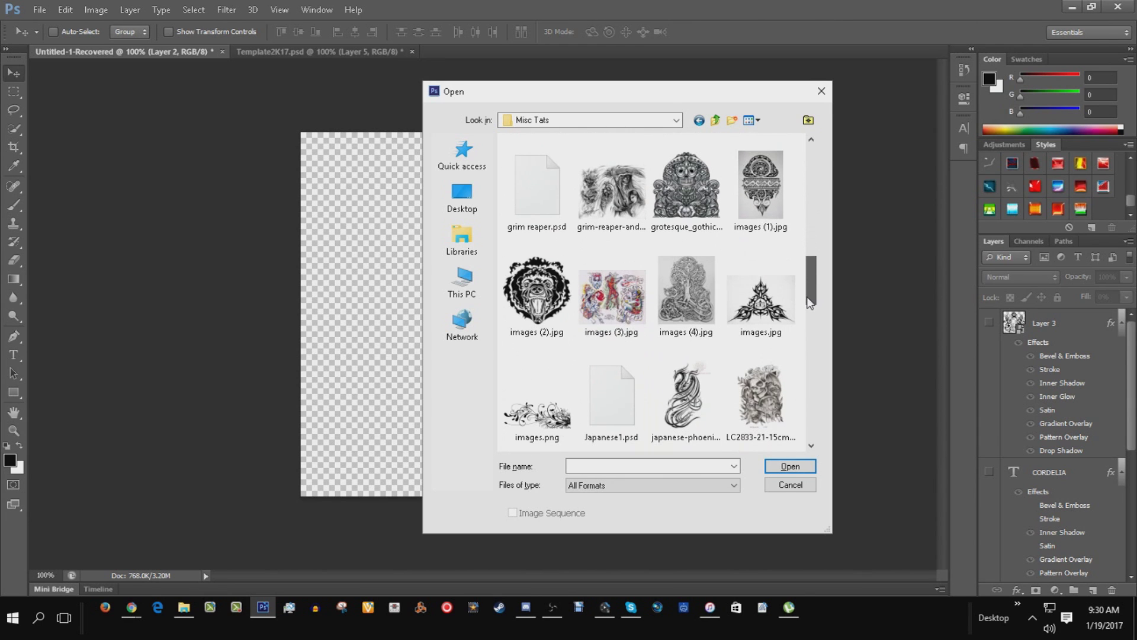
double_click(551, 309)
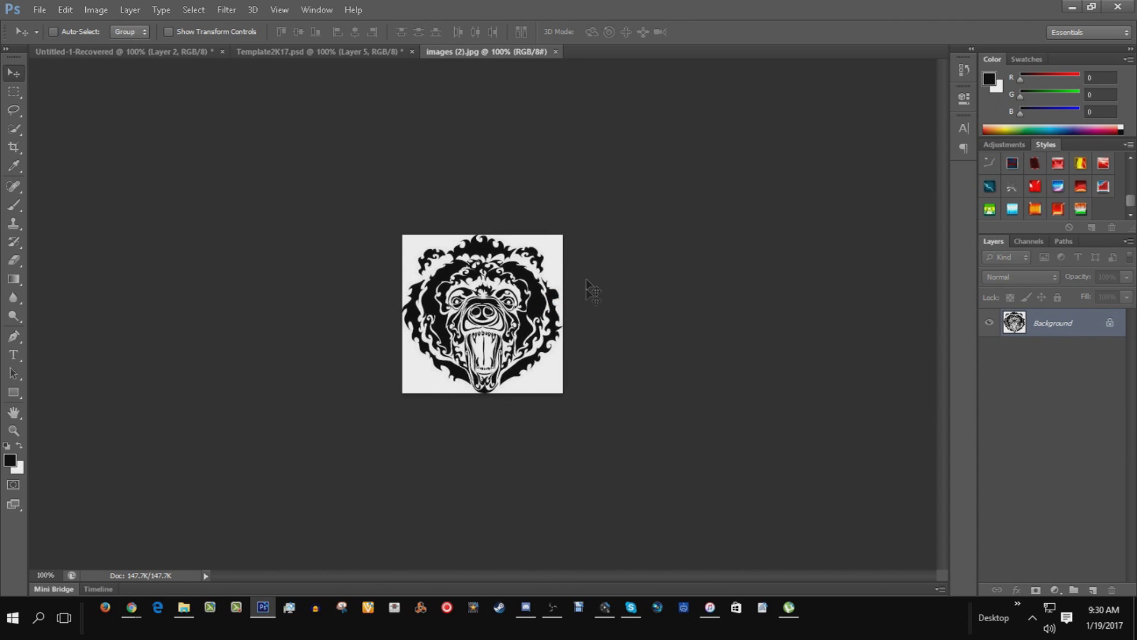
- Unlock the bear's background layer and knock out its white areas by setting the Blend If white limit for This Layer to 181
left_click_drag(1110, 323, 1112, 590)
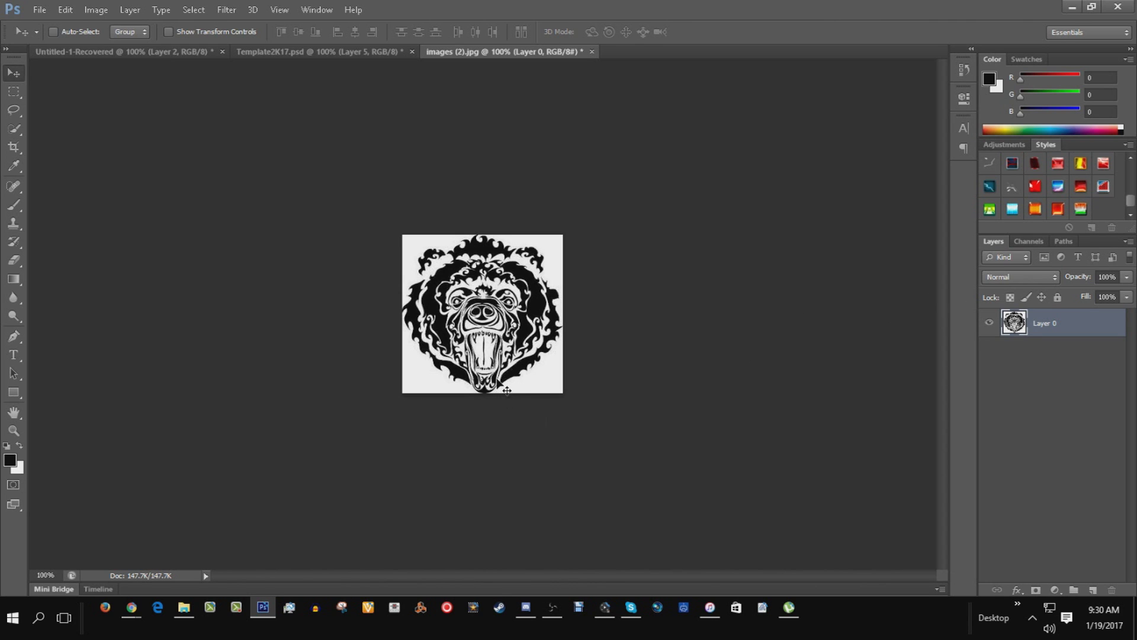
right_click(1068, 329)
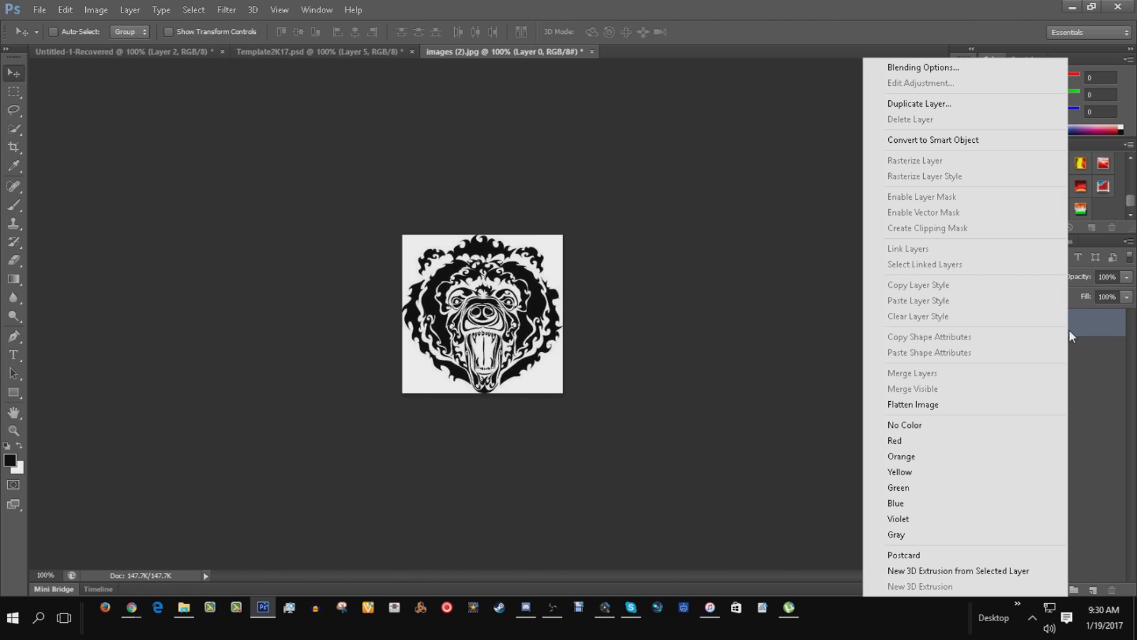
left_click(891, 68)
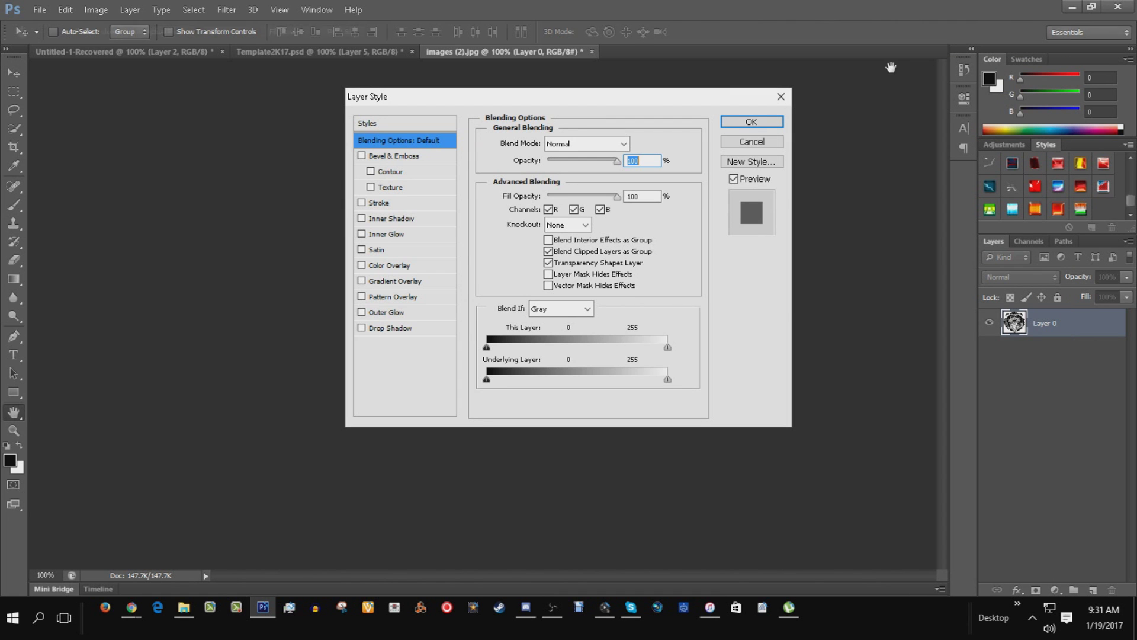
left_click_drag(617, 100, 902, 162)
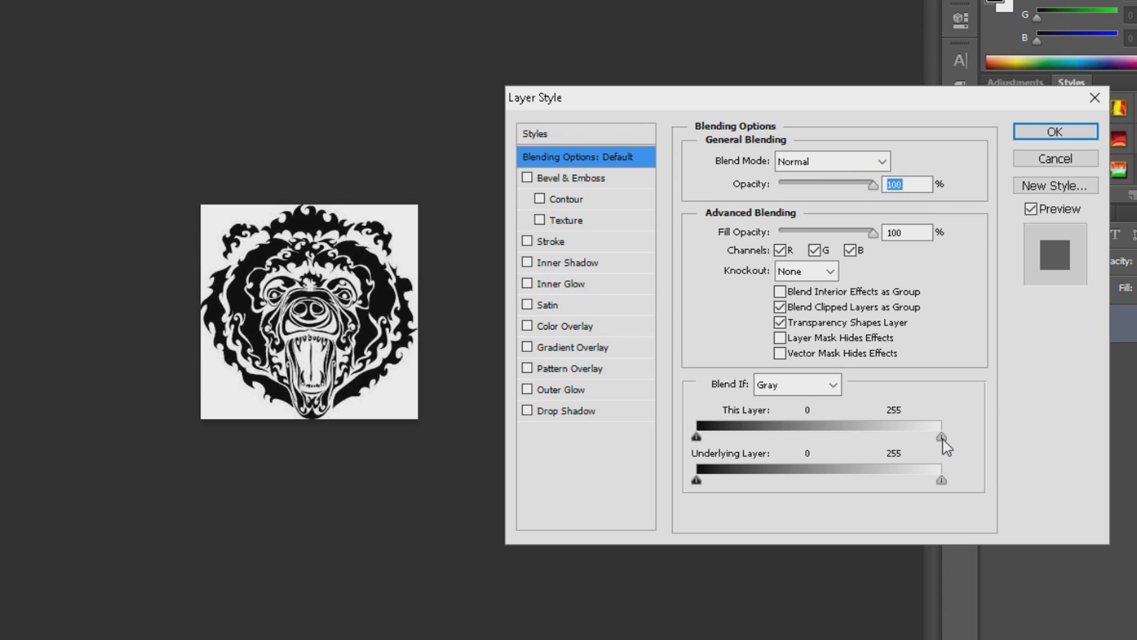
left_click_drag(942, 438, 871, 445)
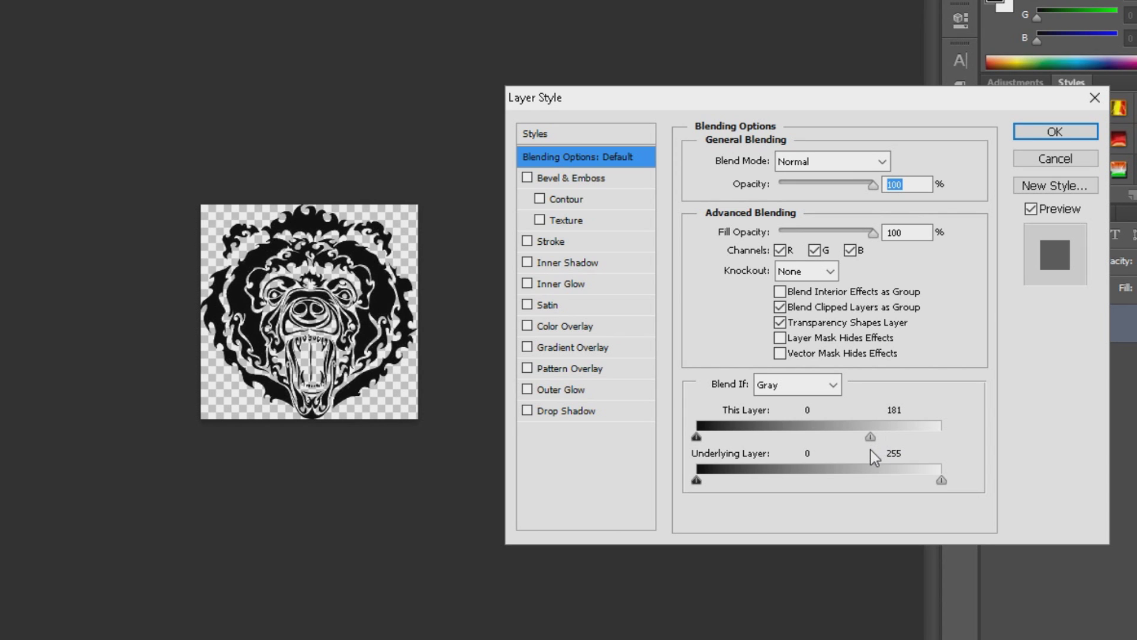
left_click_drag(871, 450, 870, 450)
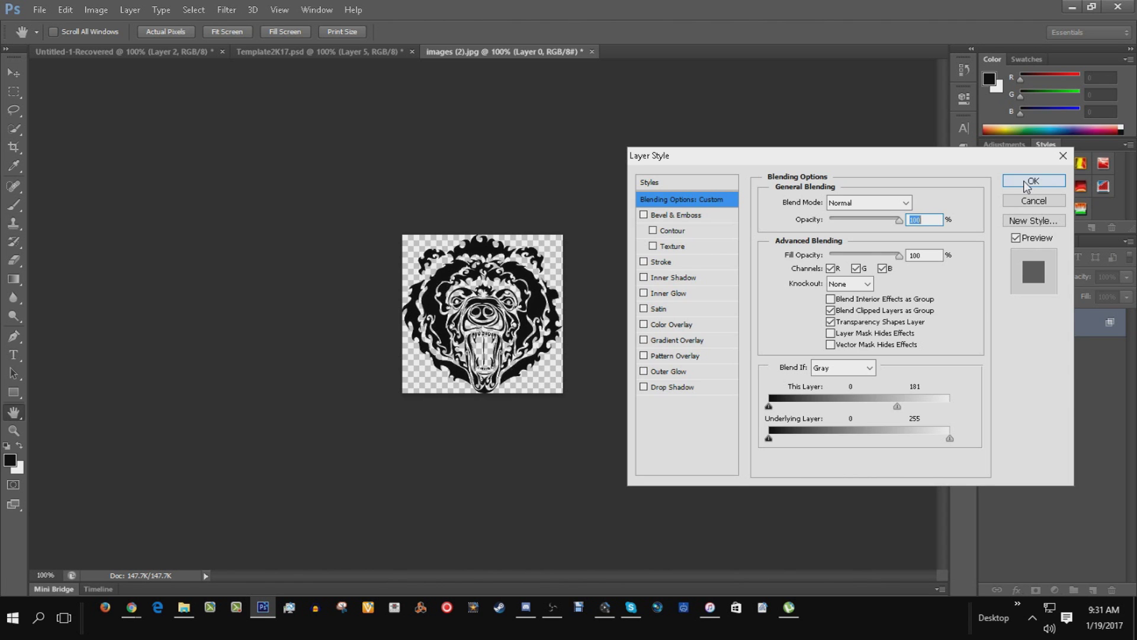
left_click(1055, 131)
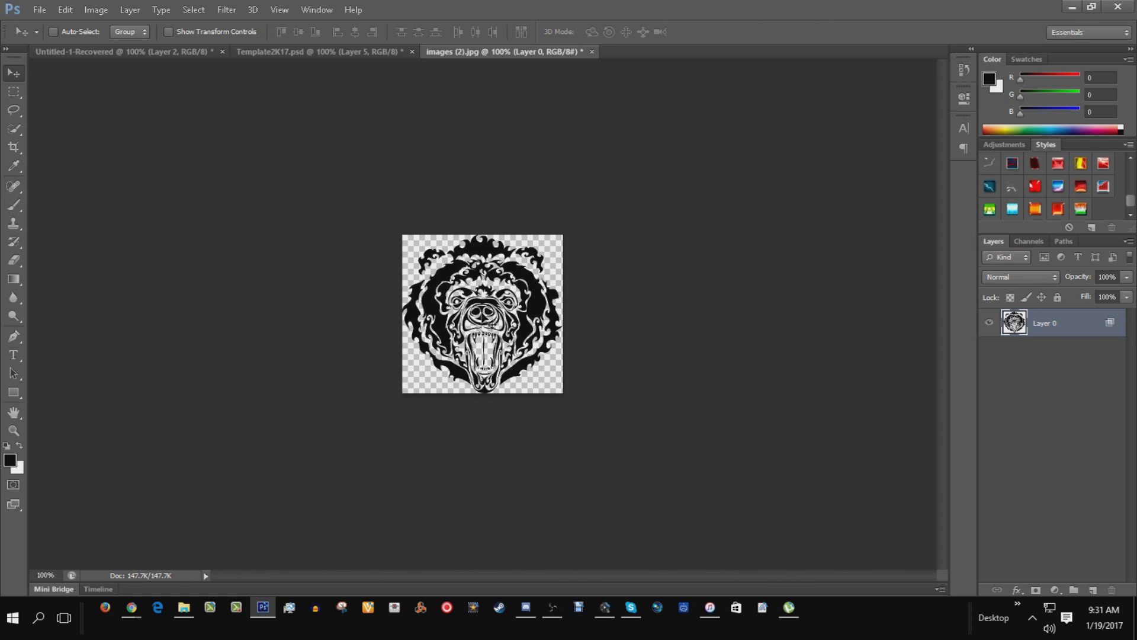
- Copy the knocked-out bear into the Untitled-1-Recovered document and scale it to about 218%, centred with a slight margin inside the canvas
left_click_drag(489, 322, 320, 55)
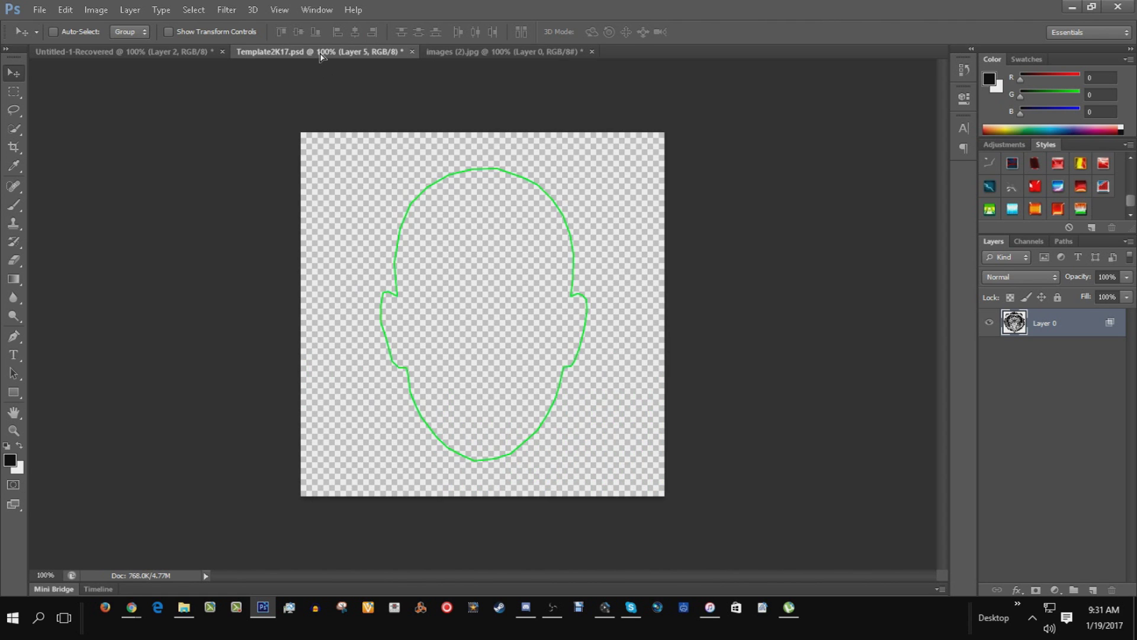
left_click_drag(320, 55, 494, 335)
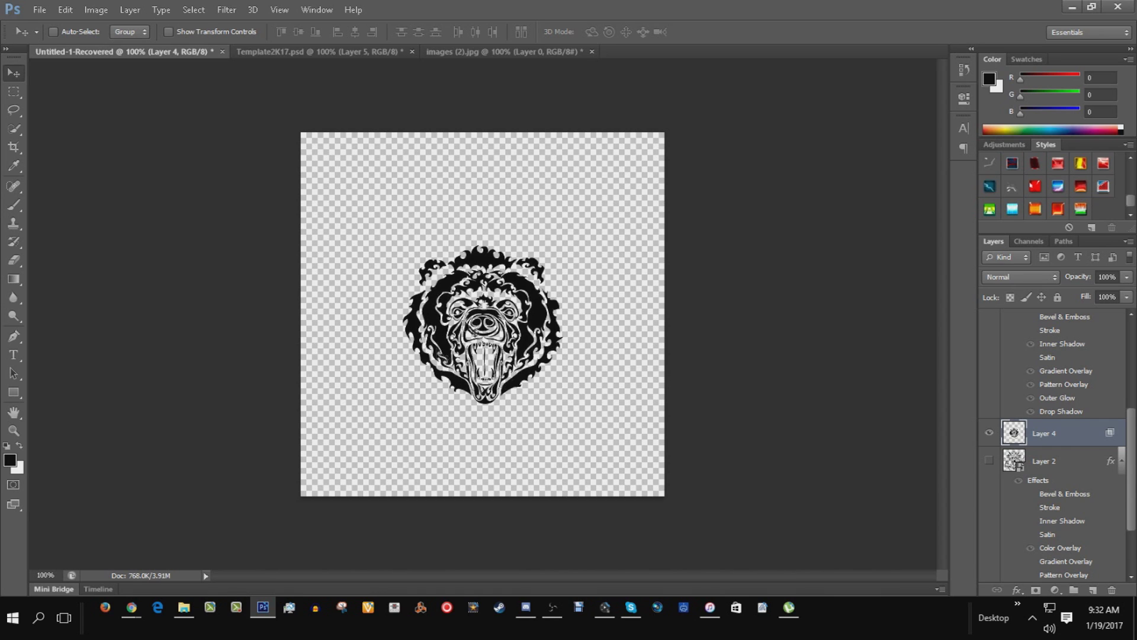
key("ctrl+t")
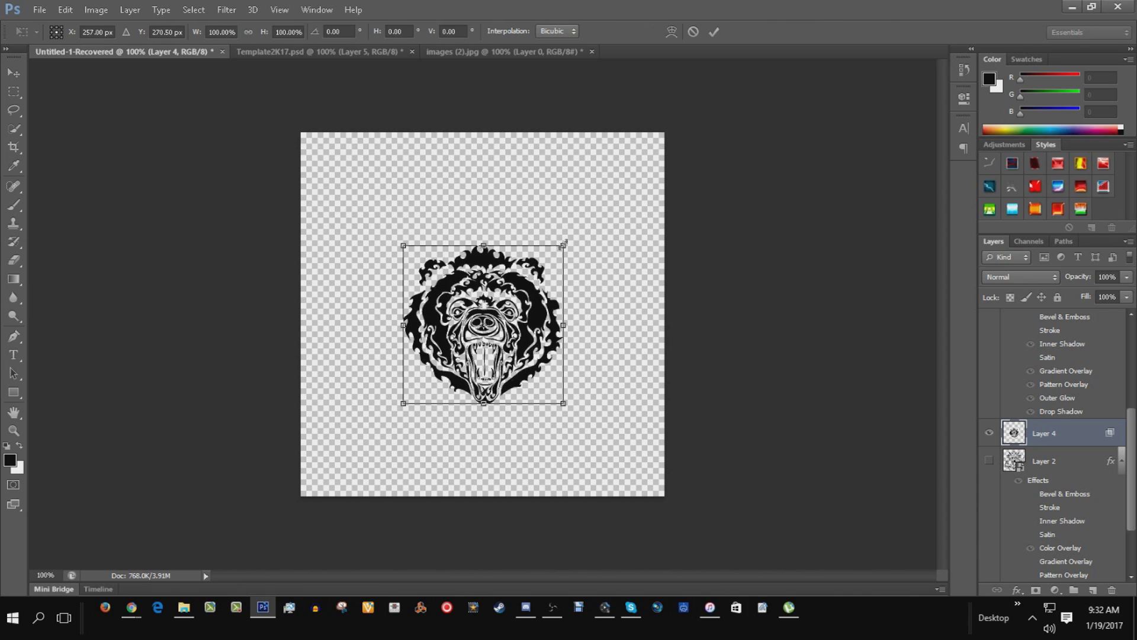
left_click_drag(563, 245, 669, 142)
key("shift+Up")
key("Up")
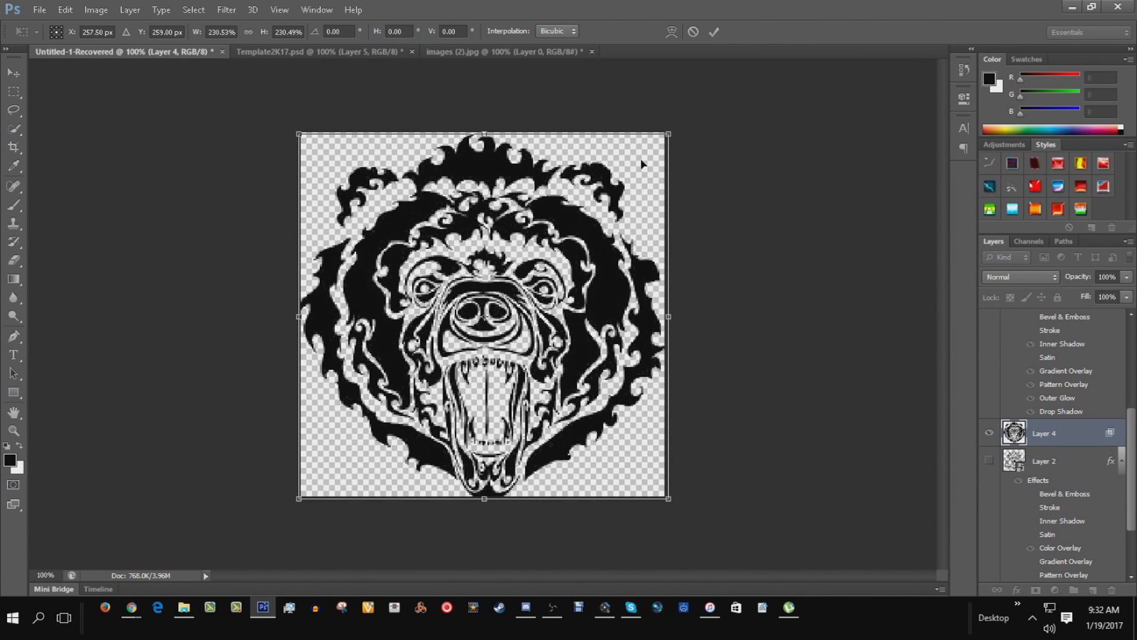
key("Up")
key("Up")
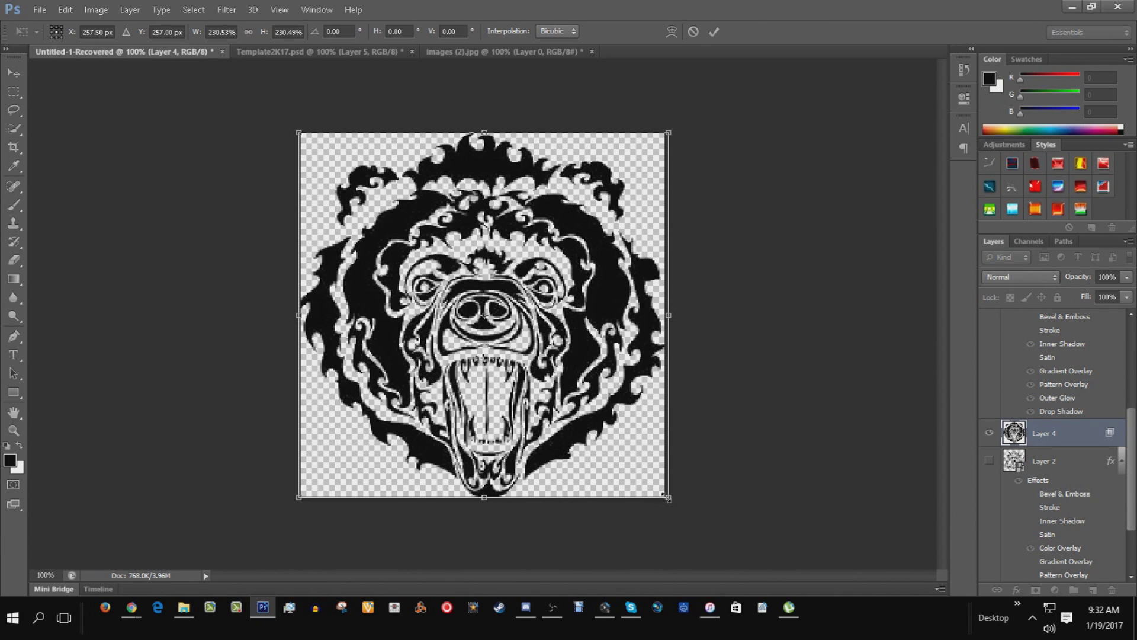
left_click_drag(664, 496, 660, 487)
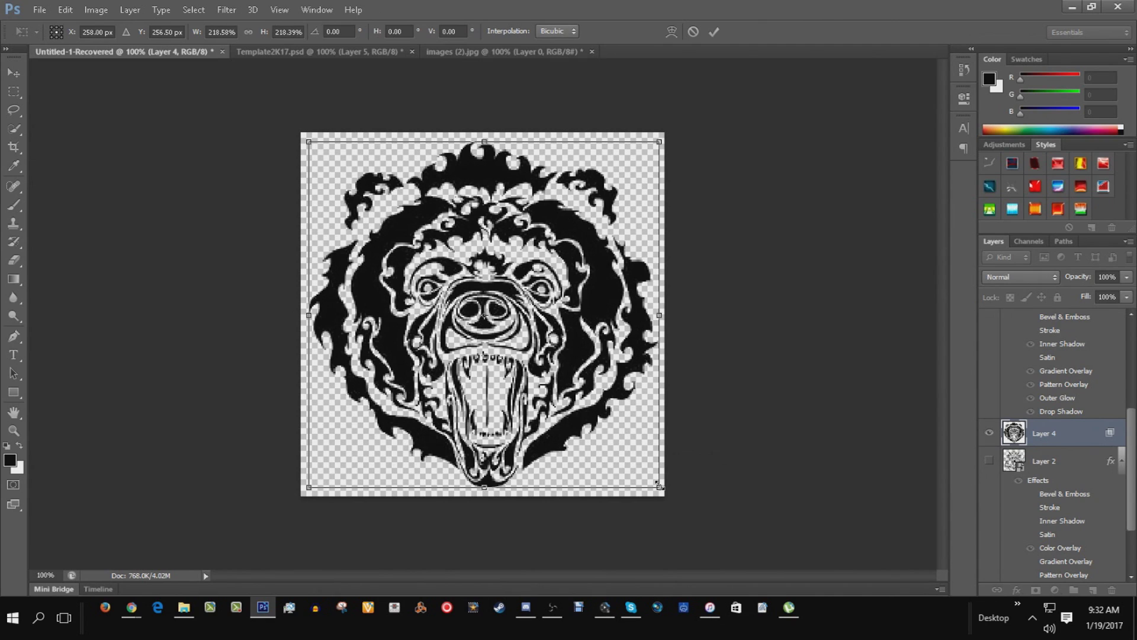
key("Return")
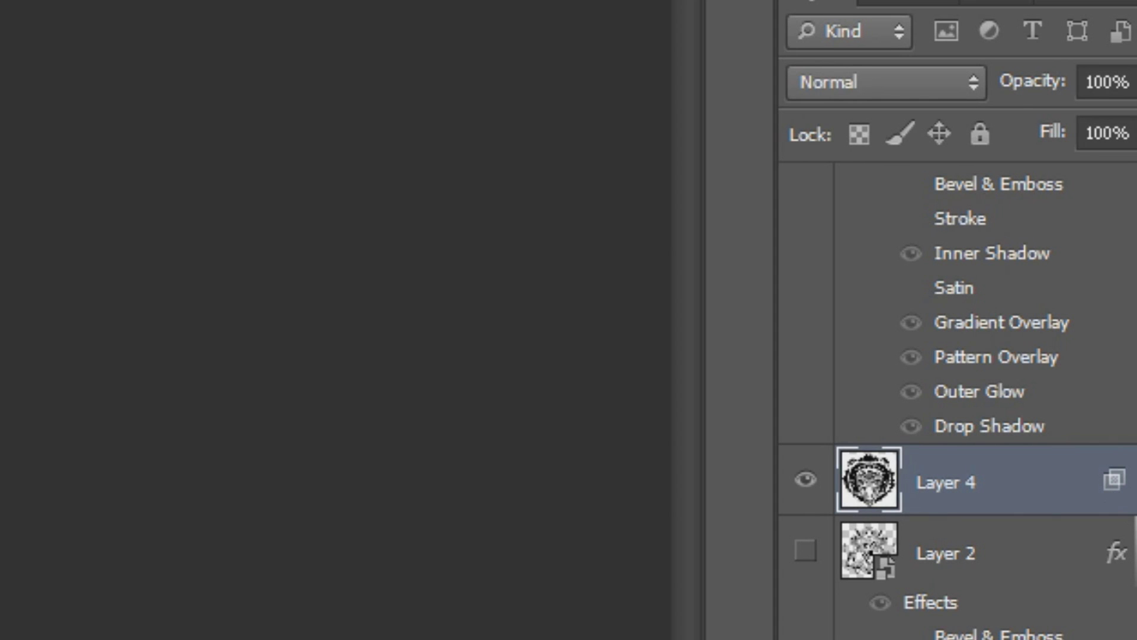
- Move the bear's Layer 4 to the top of the layer stack, above Layer 3
scroll(958, 402, "up", 8)
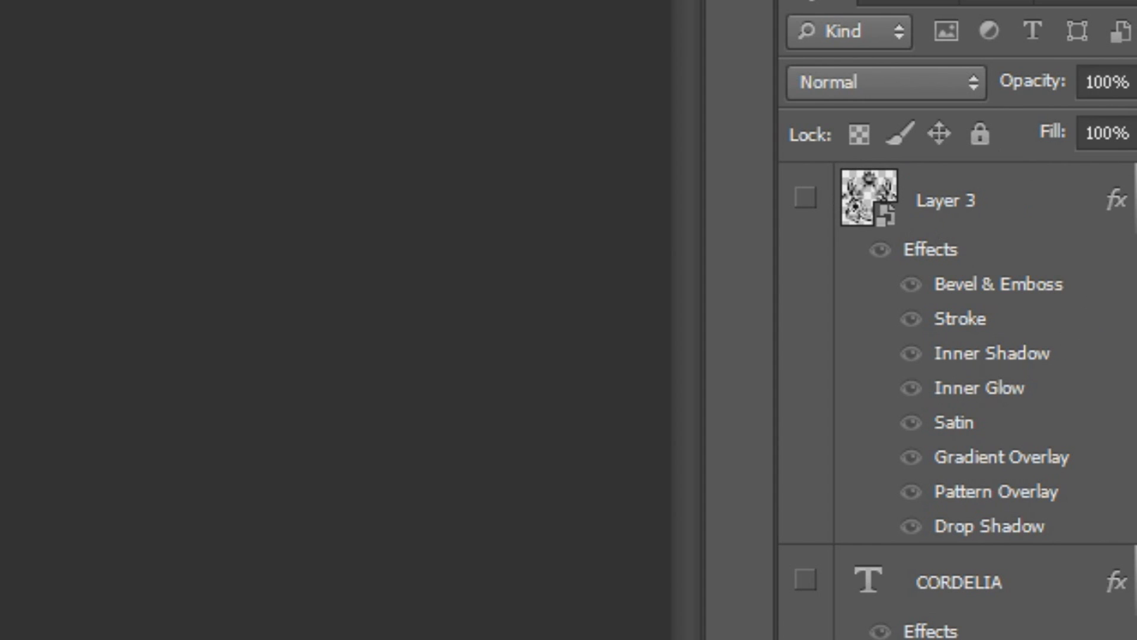
scroll(957, 385, "down", 5)
left_click_drag(1027, 589, 996, 201)
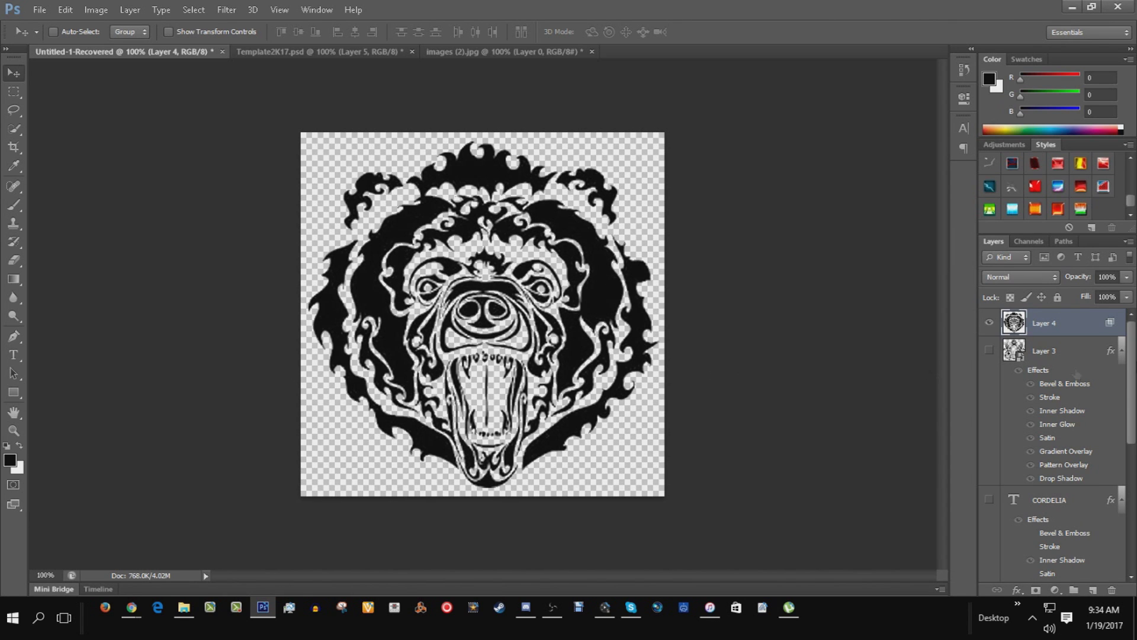
- Try the orange-red spn style on the bear layer without converting it to a smart object, and undo it
right_click(1061, 322)
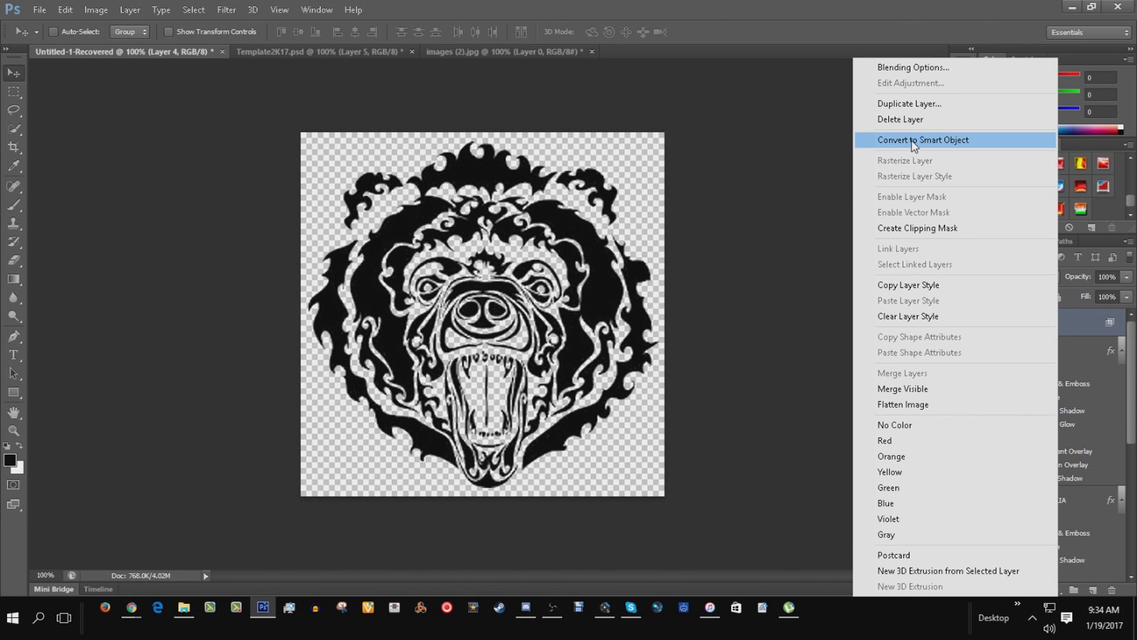
left_click(782, 179)
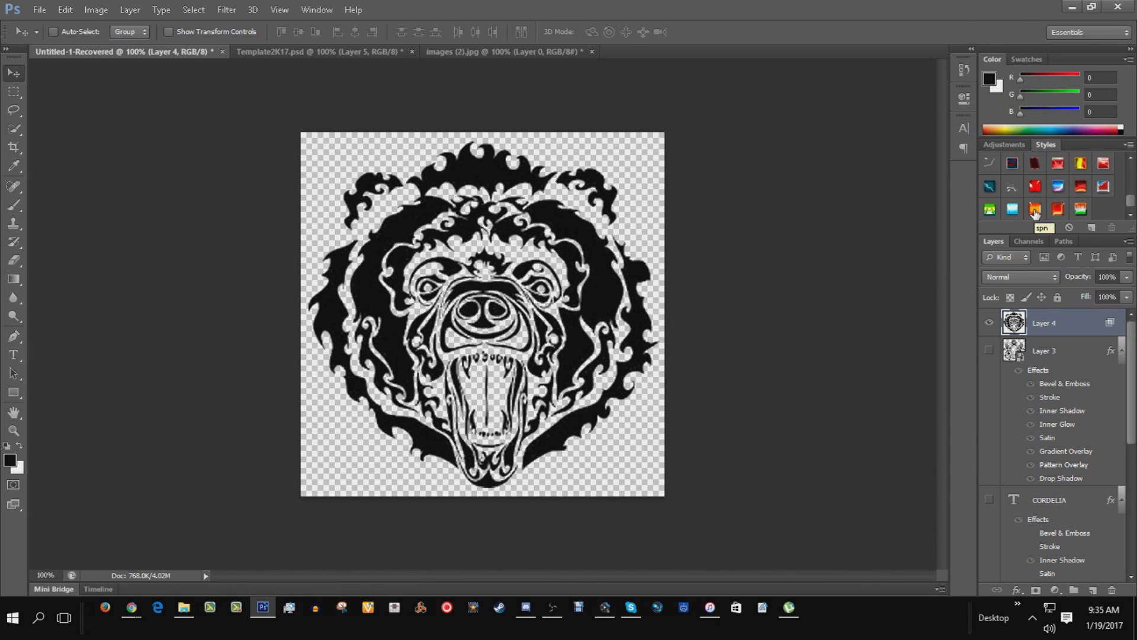
left_click(1035, 211)
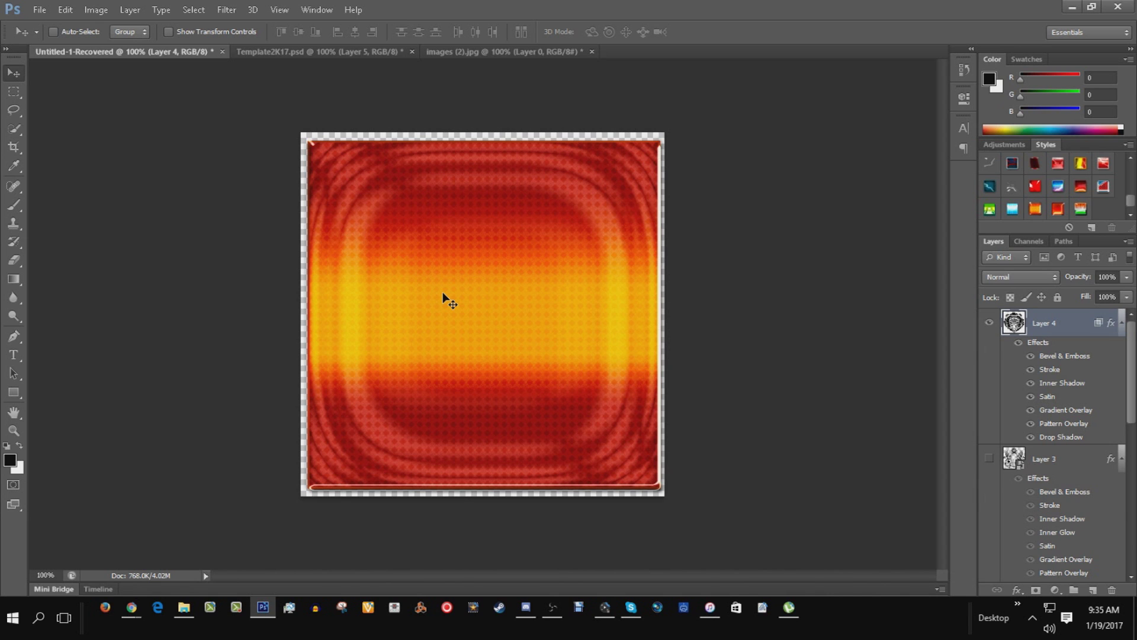
key("ctrl+z")
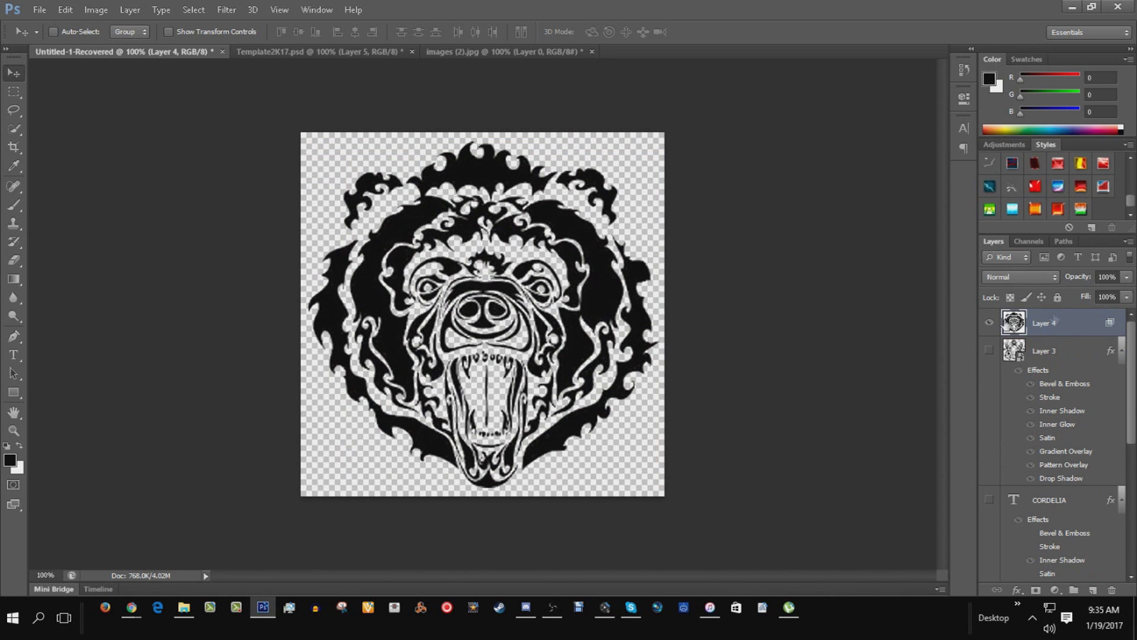
- Convert Layer 4 to a smart object and apply the orange-red spn style to it
right_click(1058, 324)
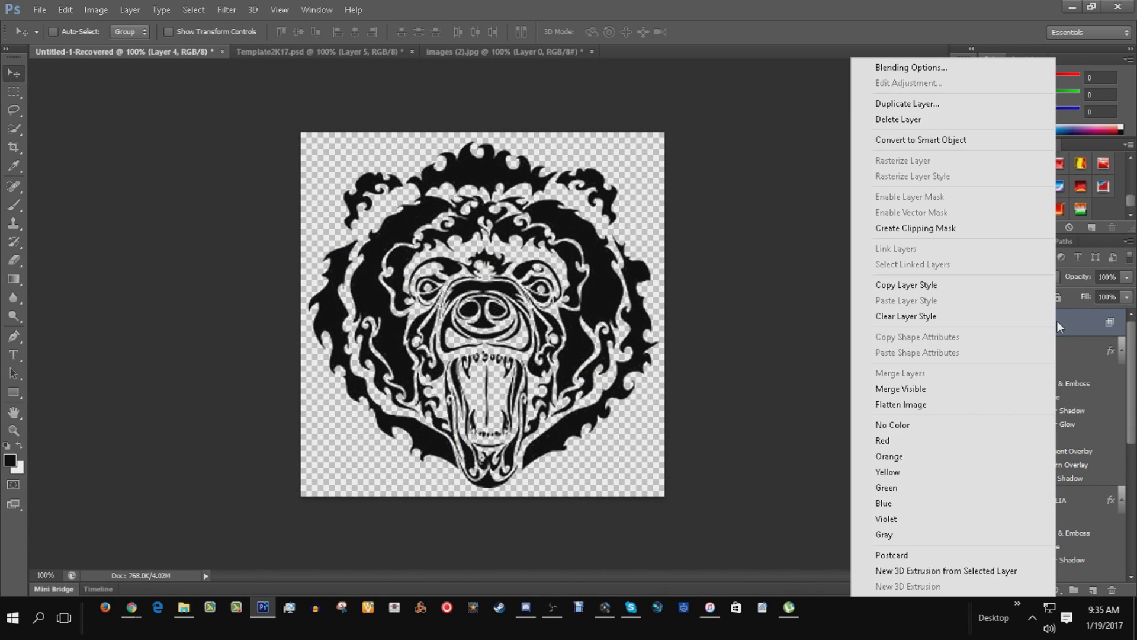
left_click(950, 141)
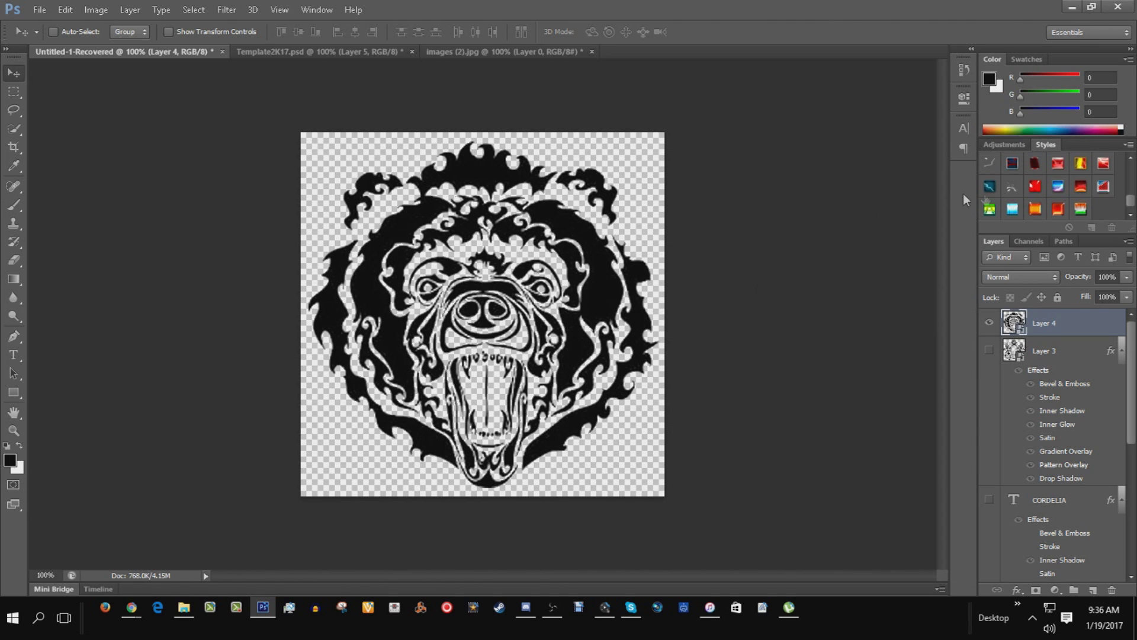
left_click(1036, 209)
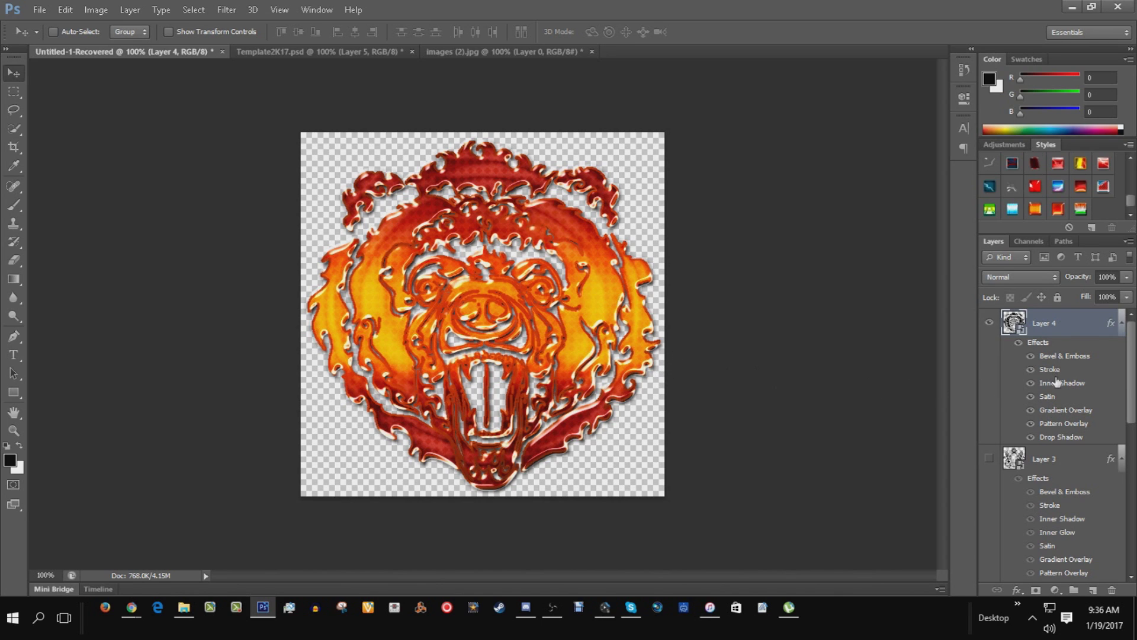
- Review the bear's Bevel & Emboss, Stroke, Inner Shadow, Satin, Gradient Overlay, Pattern Overlay and Drop Shadow settings without changing them
double_click(1057, 327)
key("Return")
double_click(1038, 349)
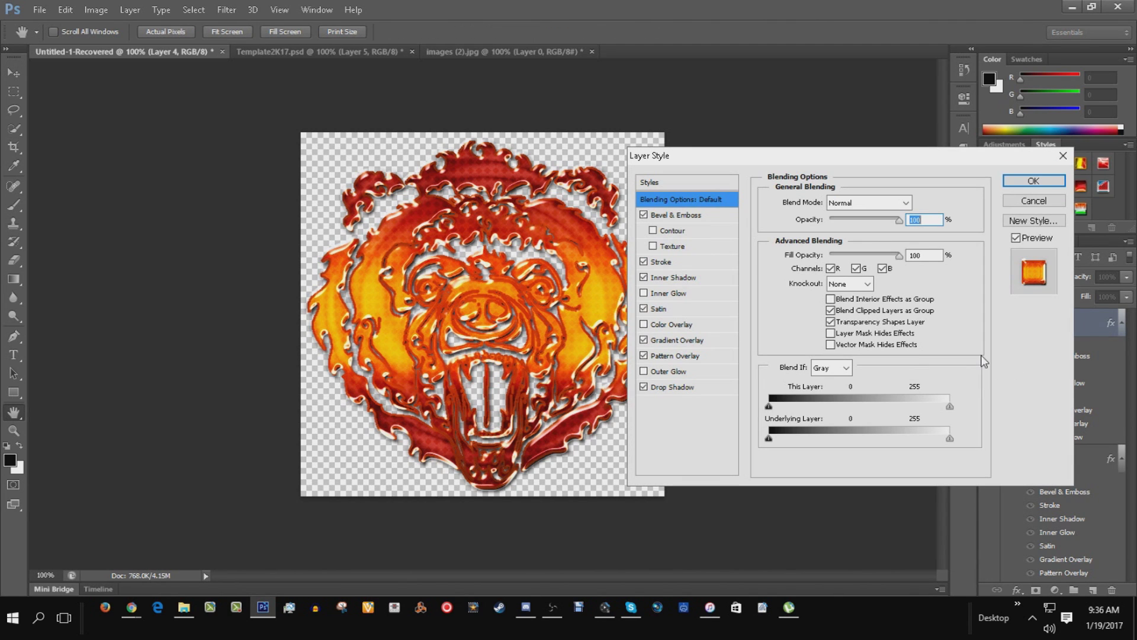
left_click(684, 215)
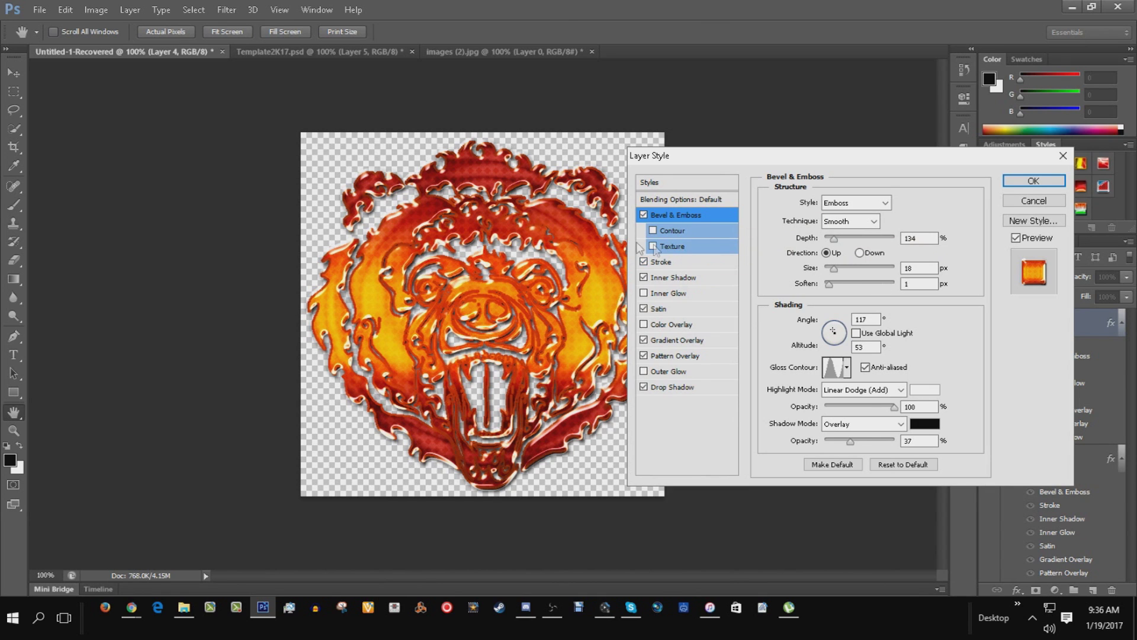
left_click(660, 261)
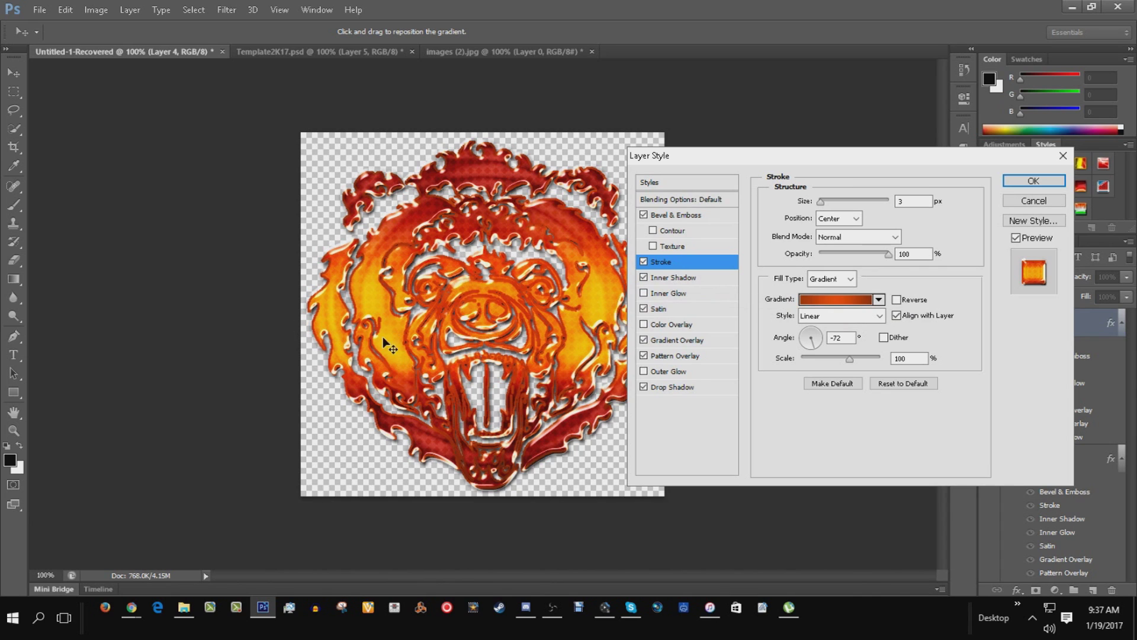
left_click(688, 277)
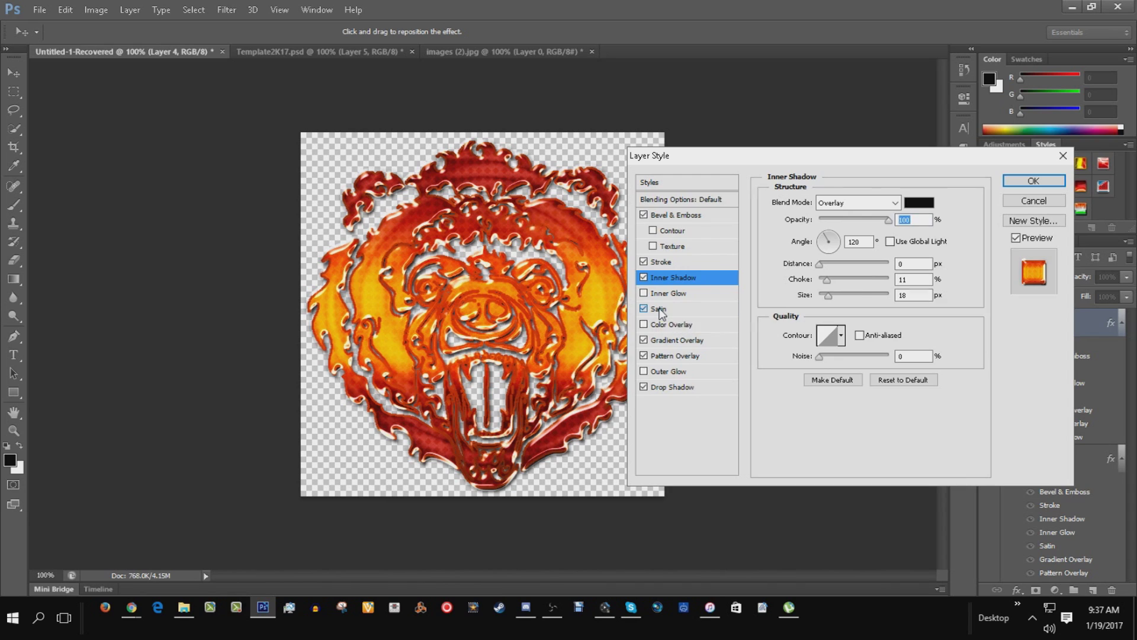
left_click(661, 312)
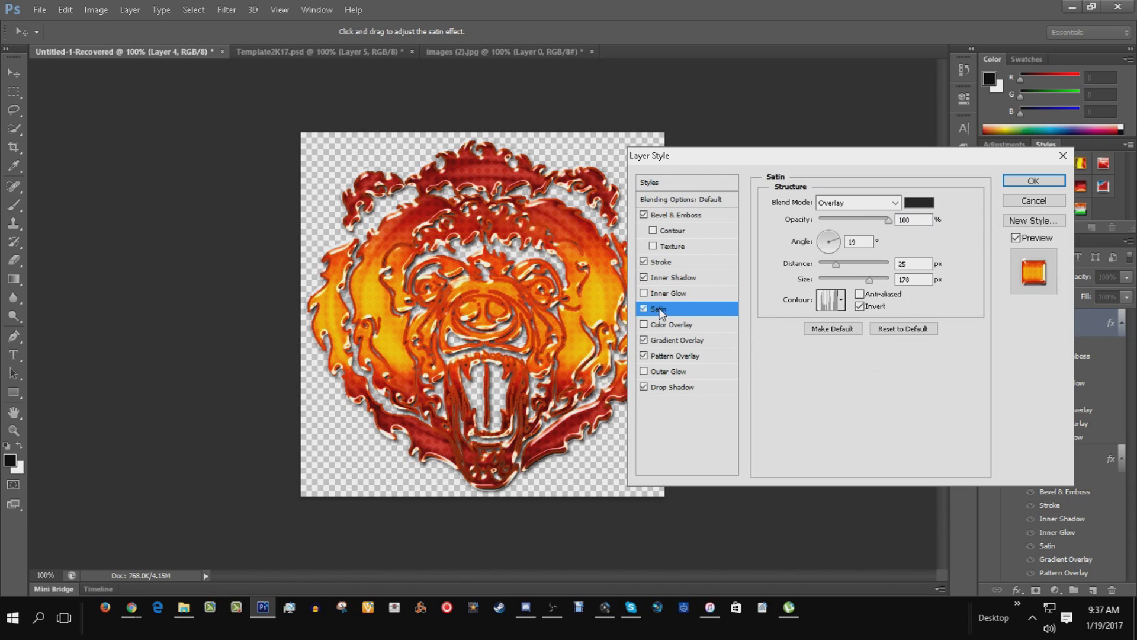
left_click(672, 342)
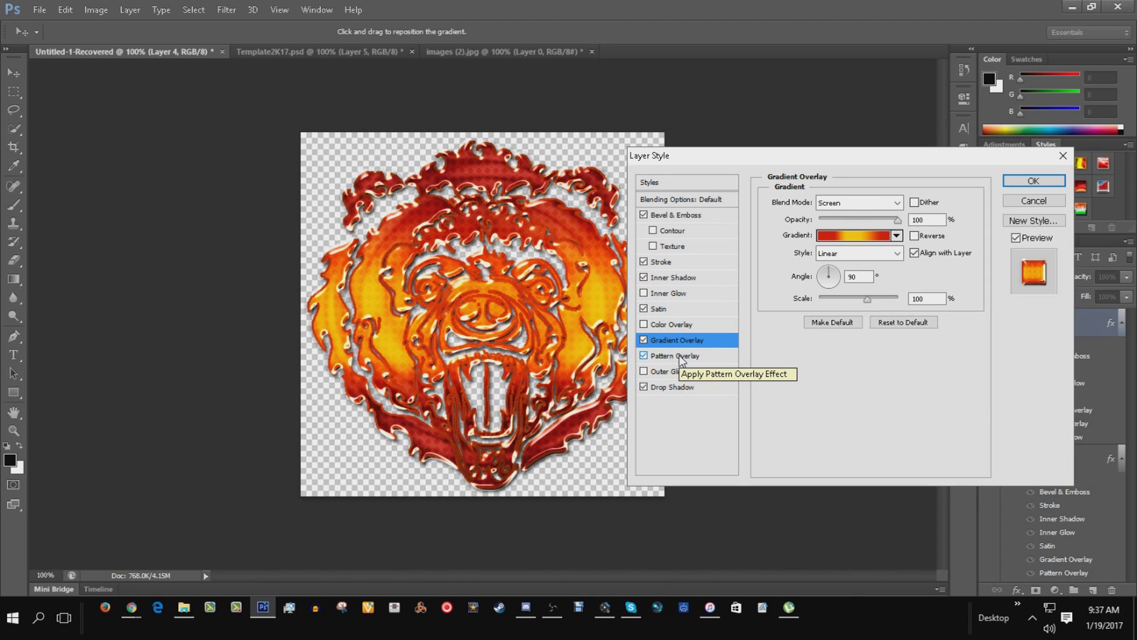
left_click(682, 358)
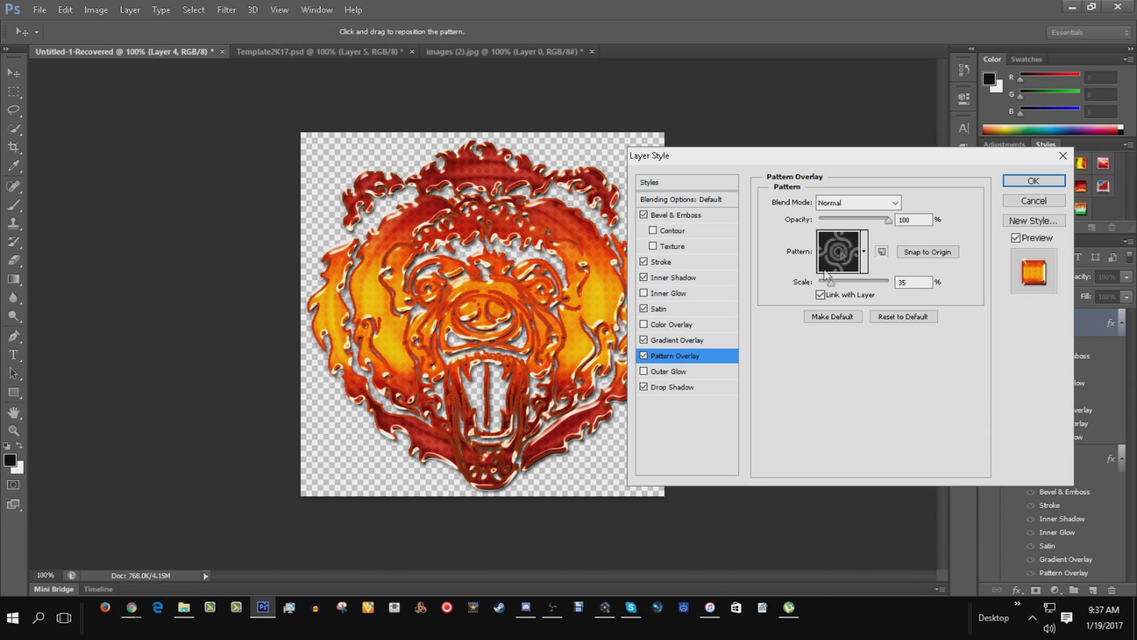
left_click(675, 388)
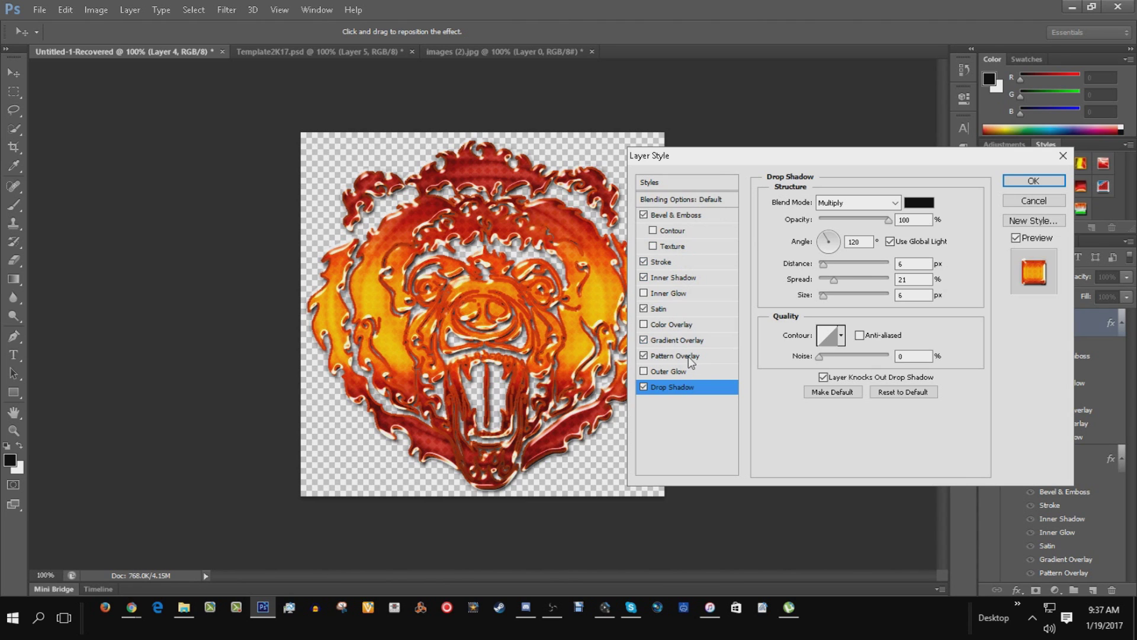
left_click(1017, 183)
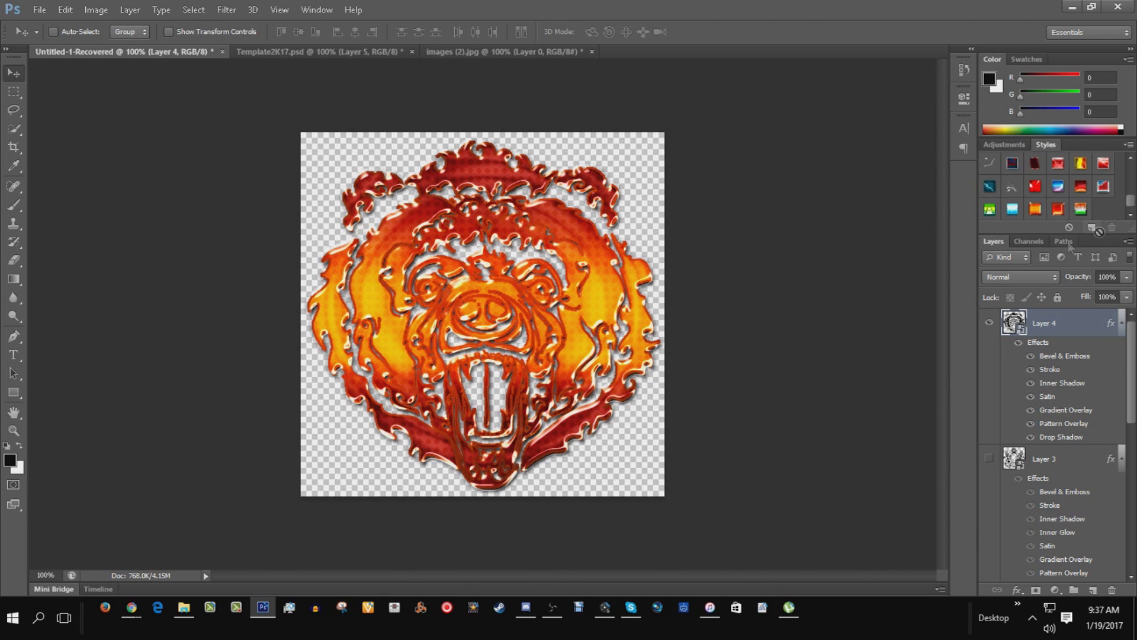
- Enlarge the list of preset styles and try gold, chrome, silver, dark metal, electric blue and other styles on the bear, ending with the white and lime-green one
left_click_drag(1040, 234, 1055, 412)
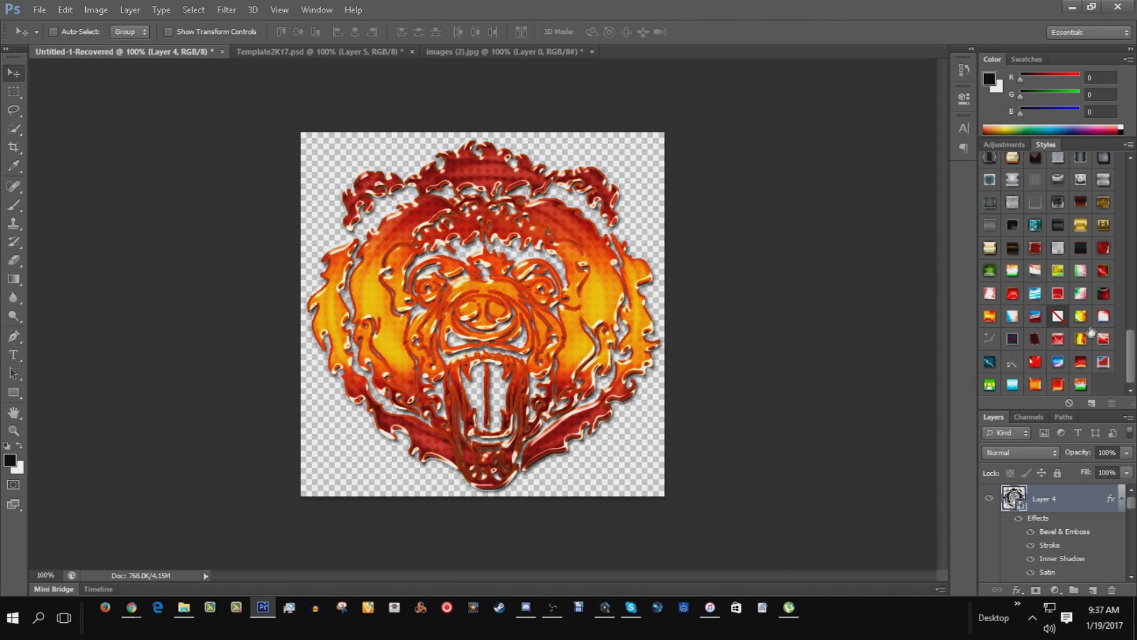
left_click_drag(1132, 364, 1131, 236)
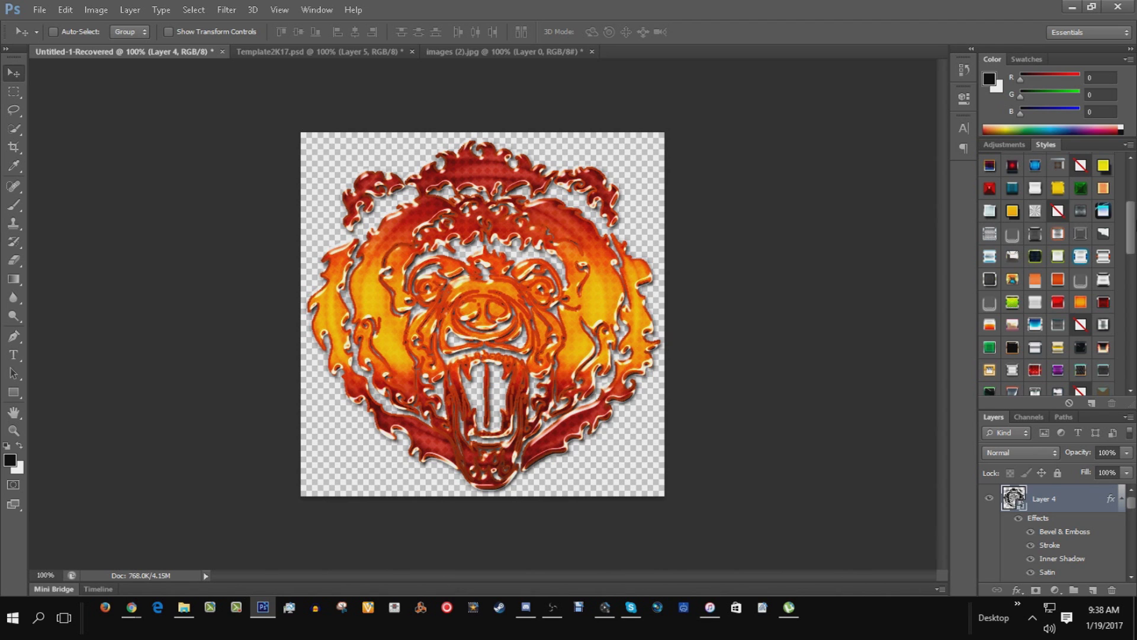
left_click(1012, 211)
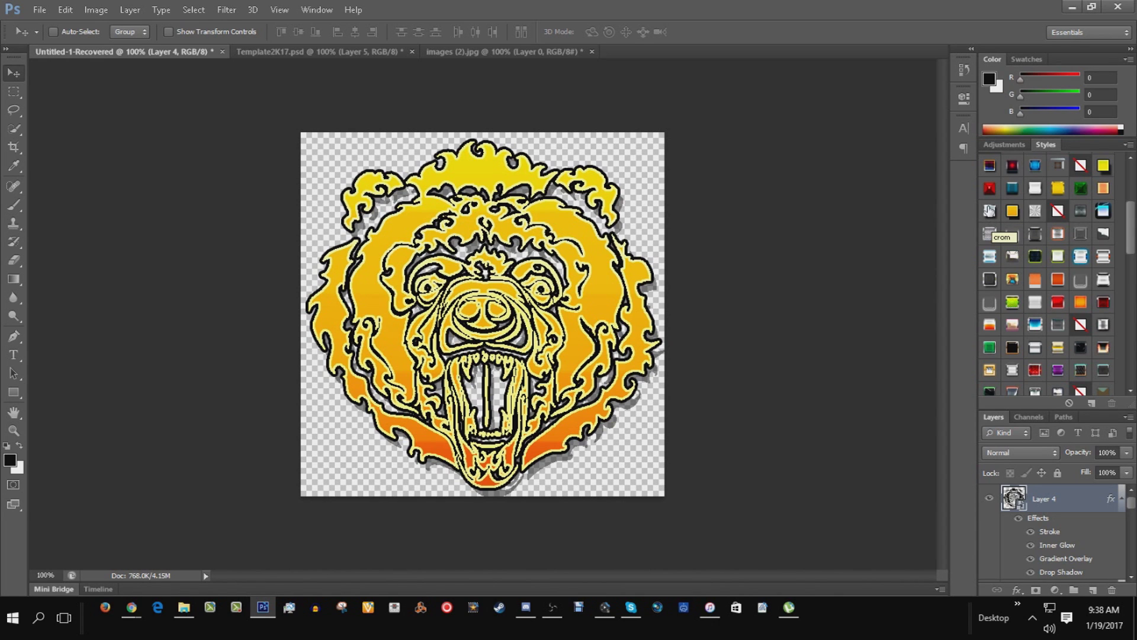
left_click(989, 211)
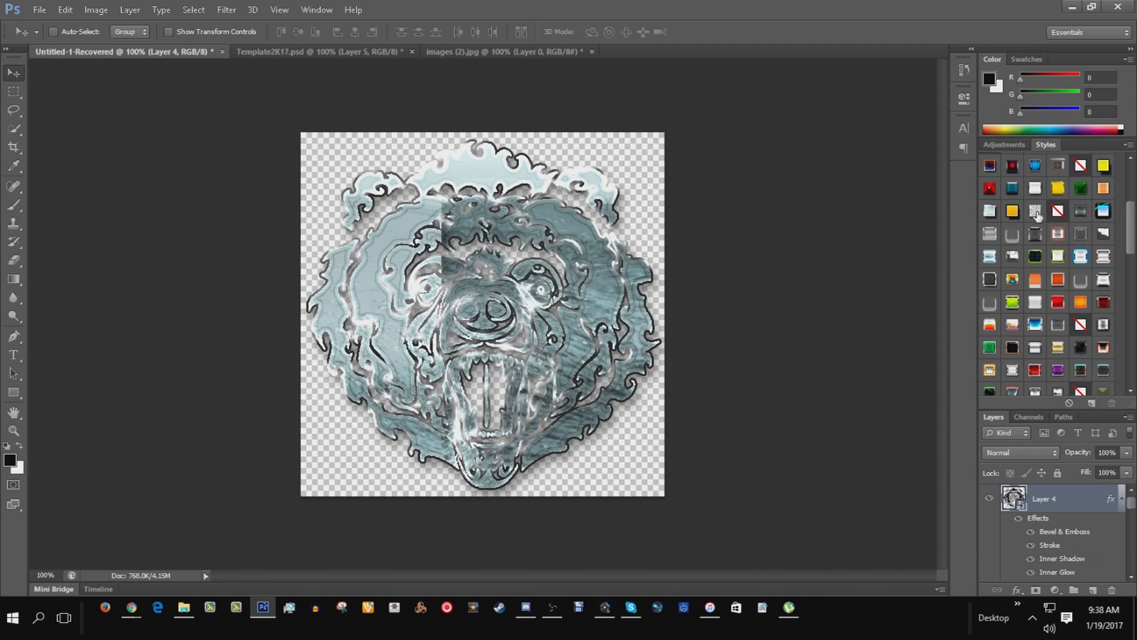
left_click(1036, 211)
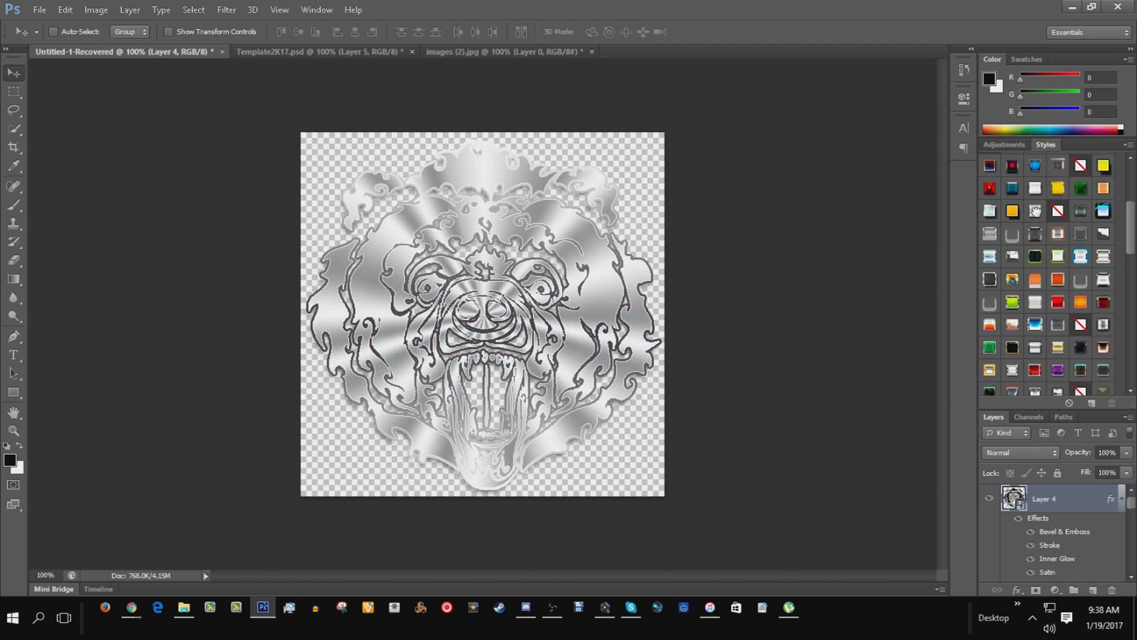
left_click(1081, 212)
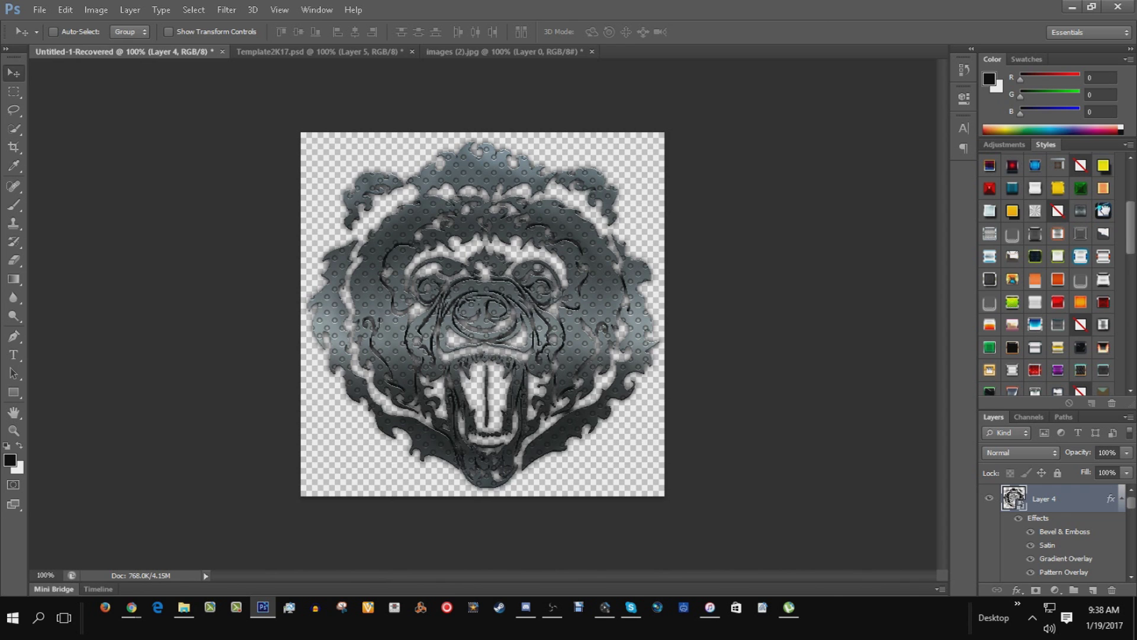
left_click(1105, 211)
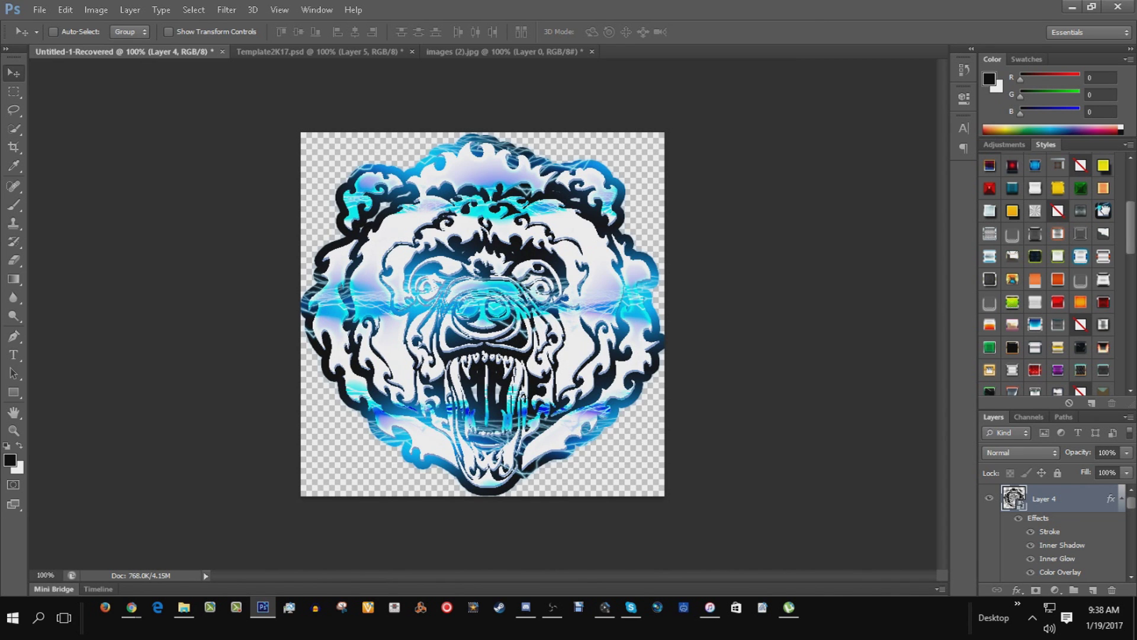
left_click(1103, 234)
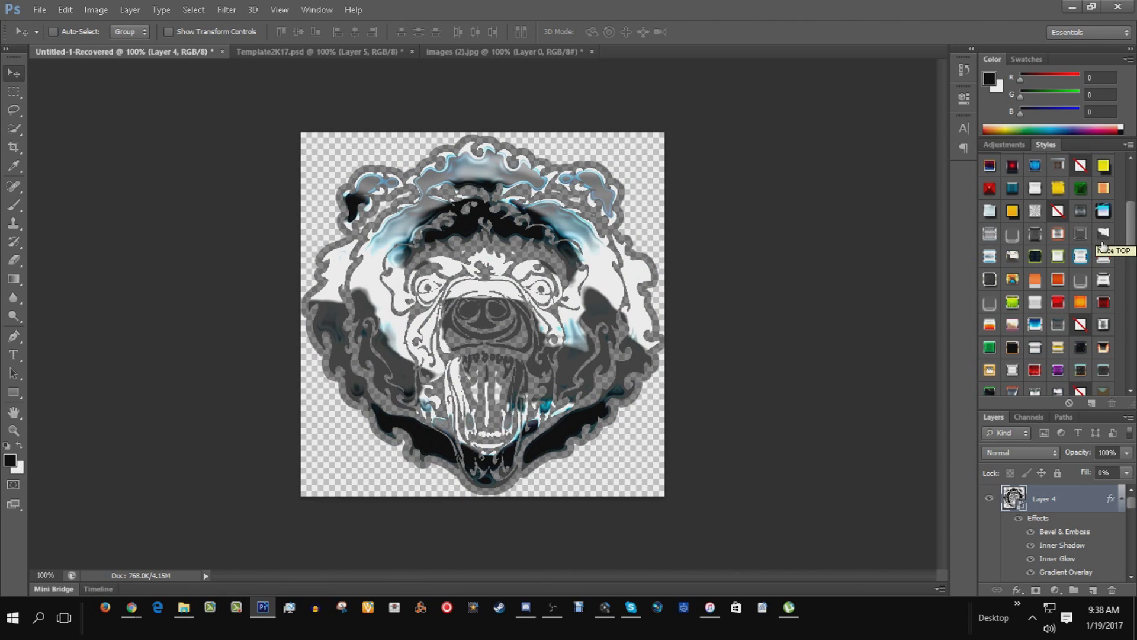
left_click(1104, 257)
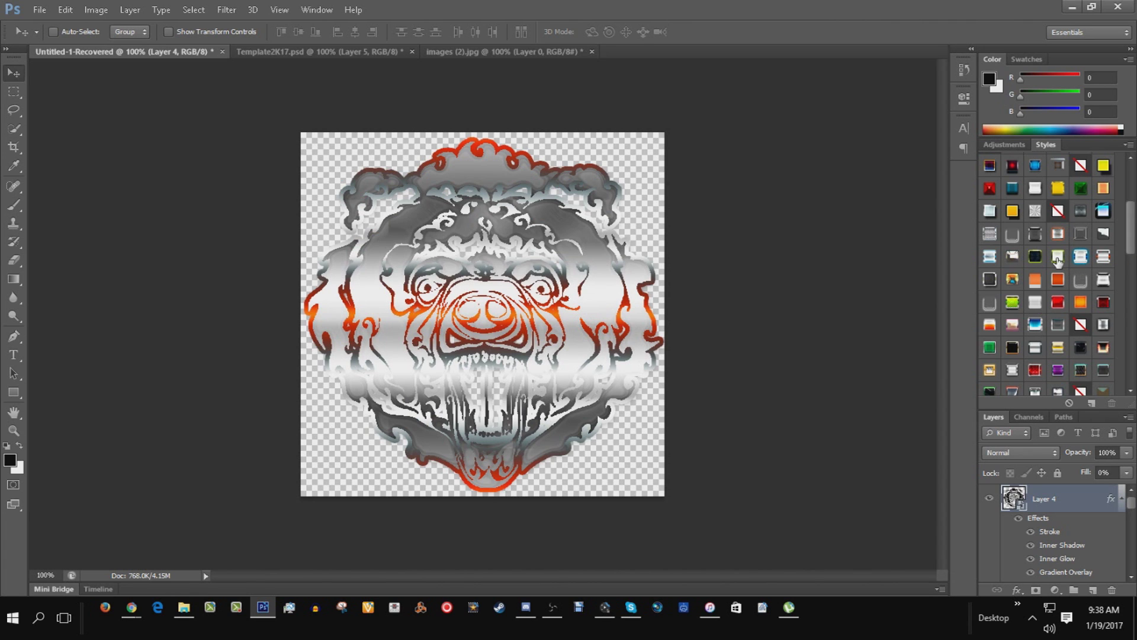
left_click(1058, 257)
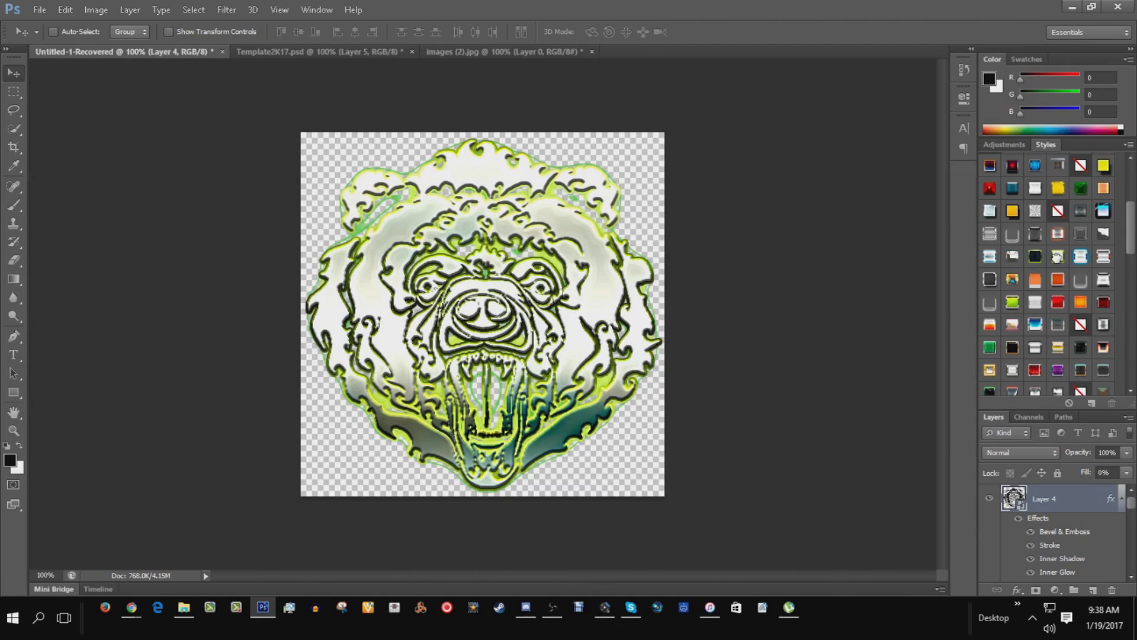
- Try the black-and-lime, icy blue, pink-red chrome xlur, orange-and-cyan, striped yellow-green and another preset style on the bear
left_click(1035, 258)
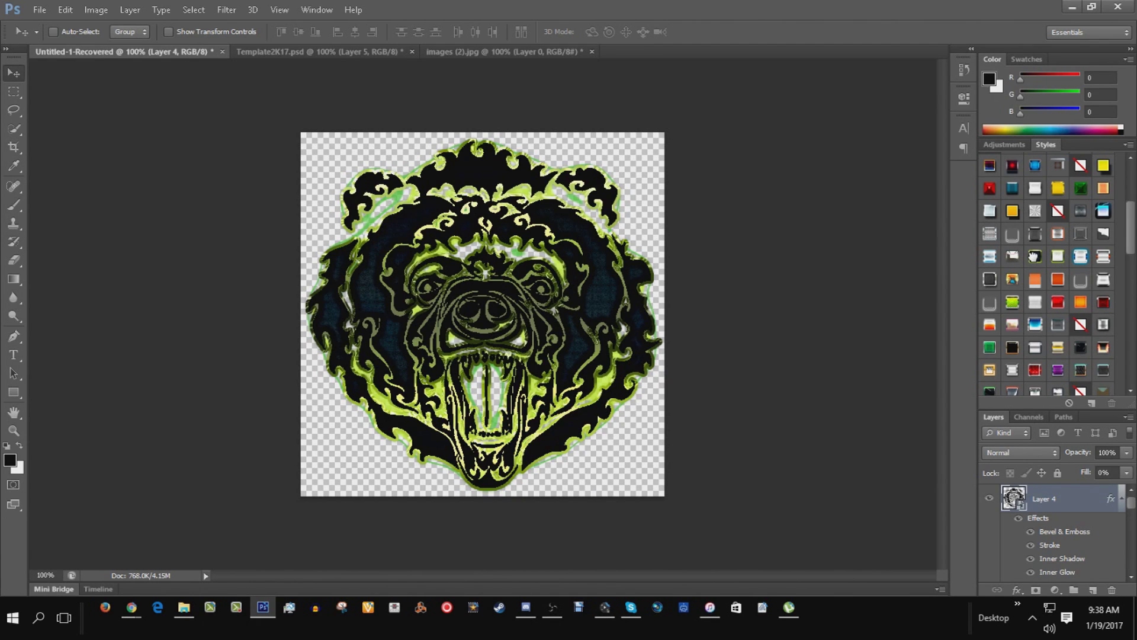
left_click(990, 258)
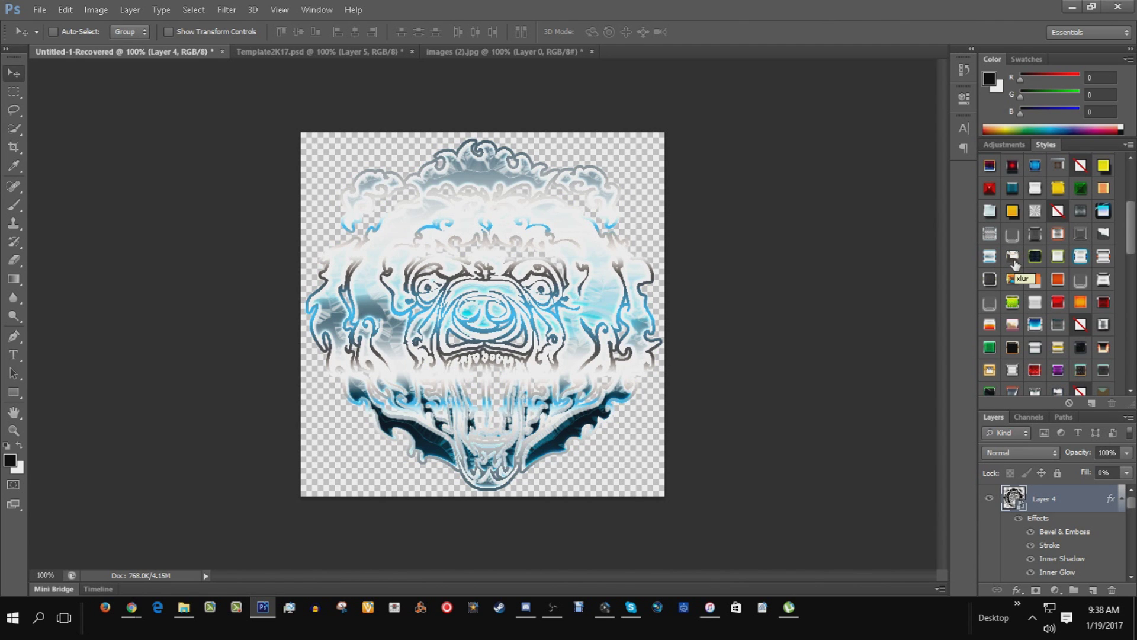
left_click(1013, 258)
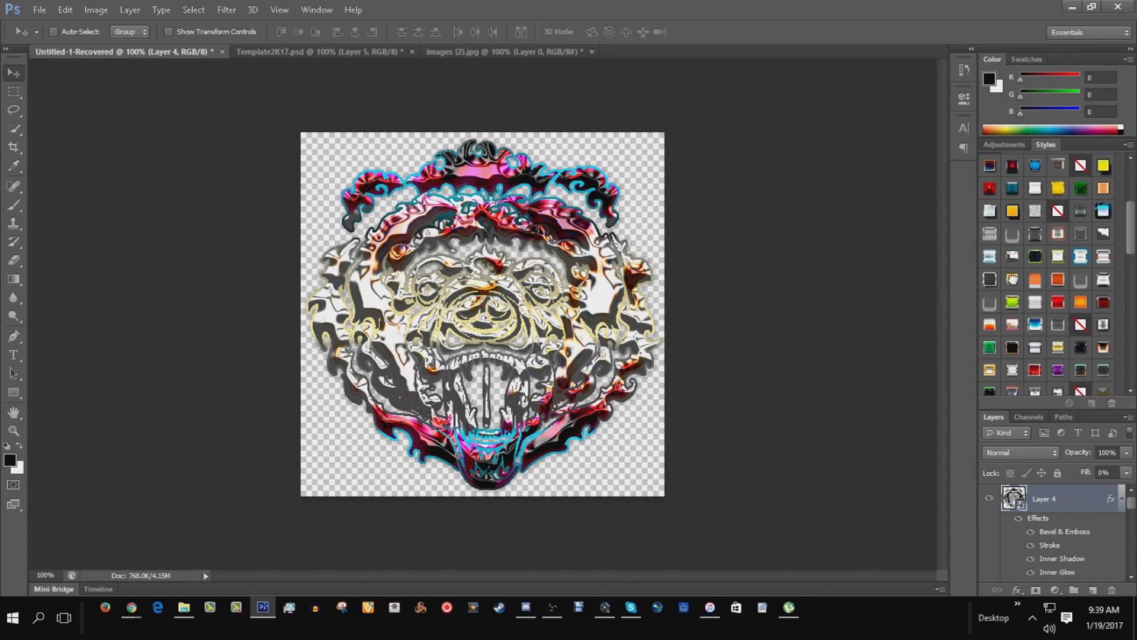
left_click(1013, 280)
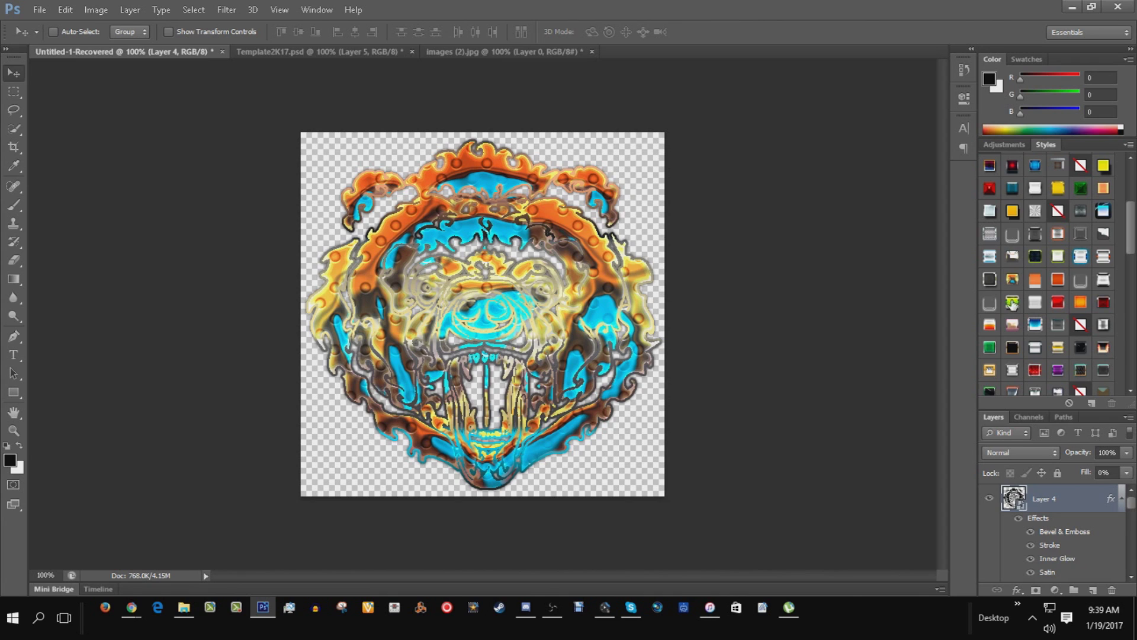
left_click(1013, 302)
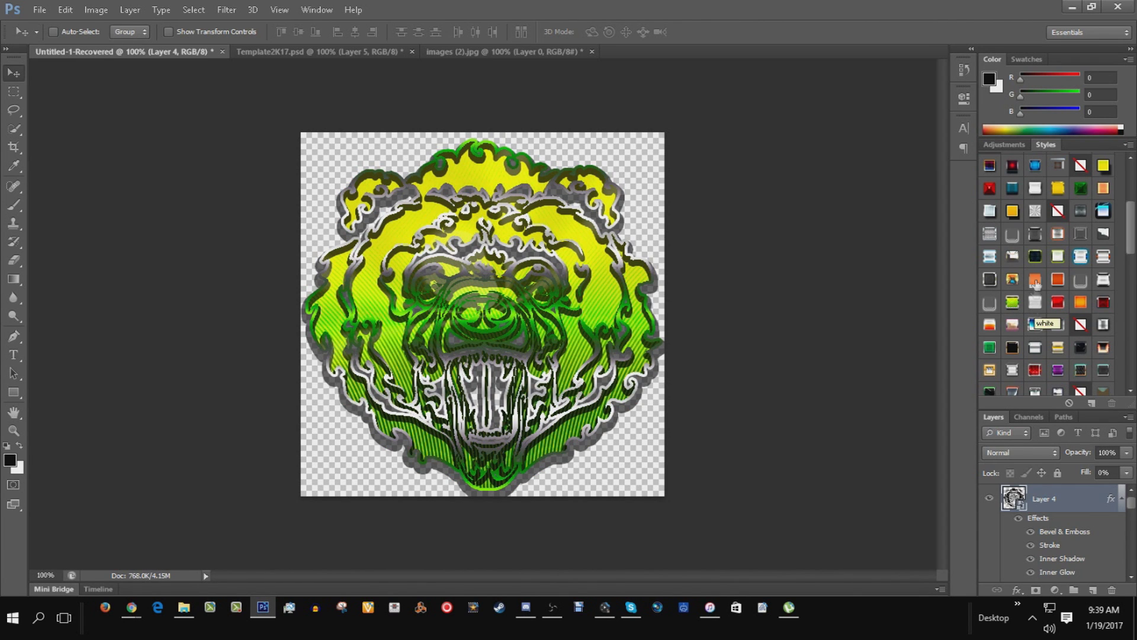
left_click(1058, 212)
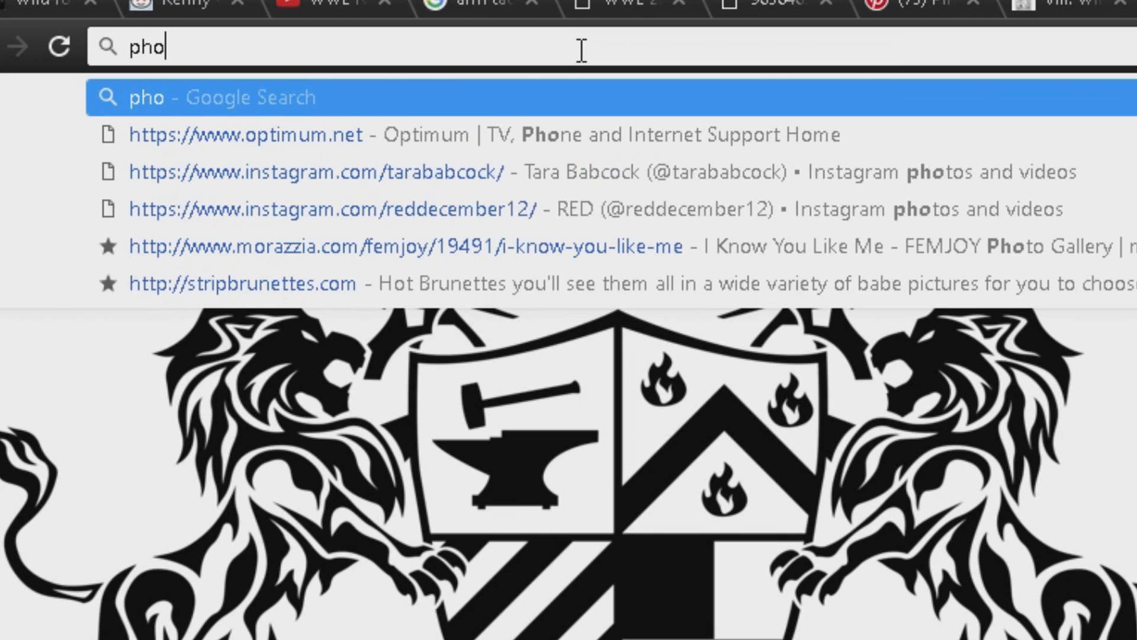
- Switch to the web browser, search Google for "photoshop styles" and look through the results for downloadable style packs
type("to")
key("Delete")
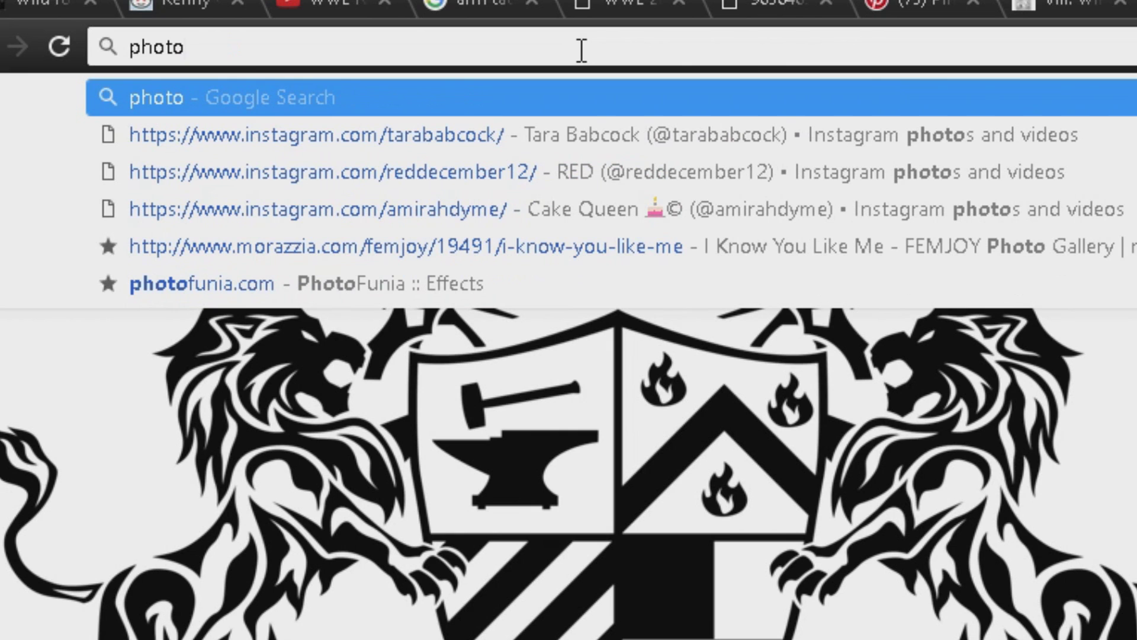
type("sh")
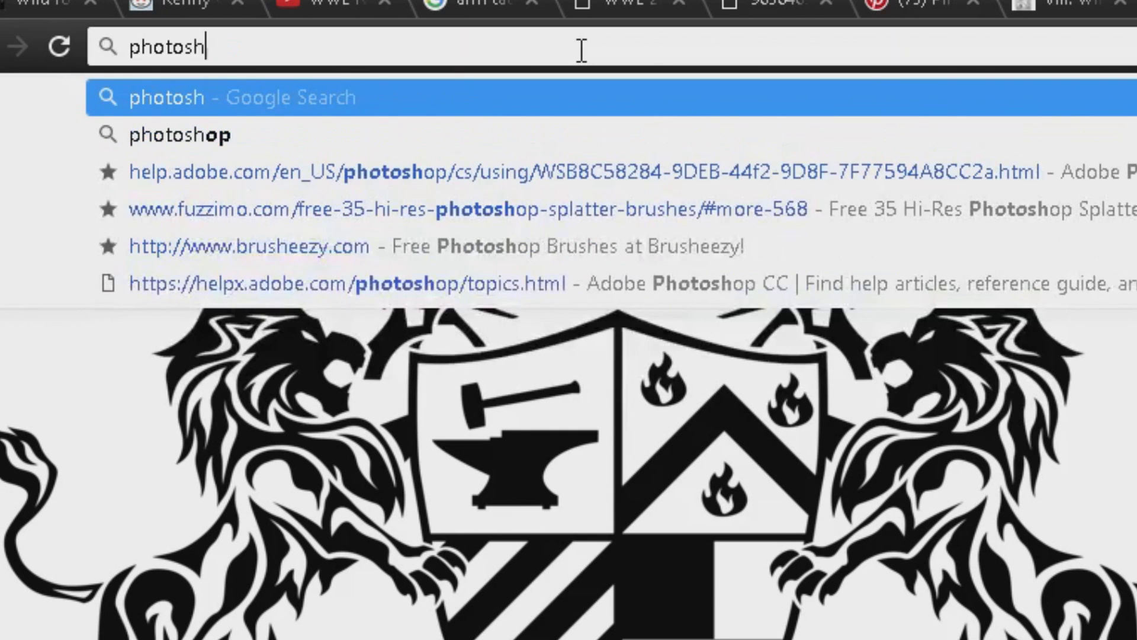
type("op styles")
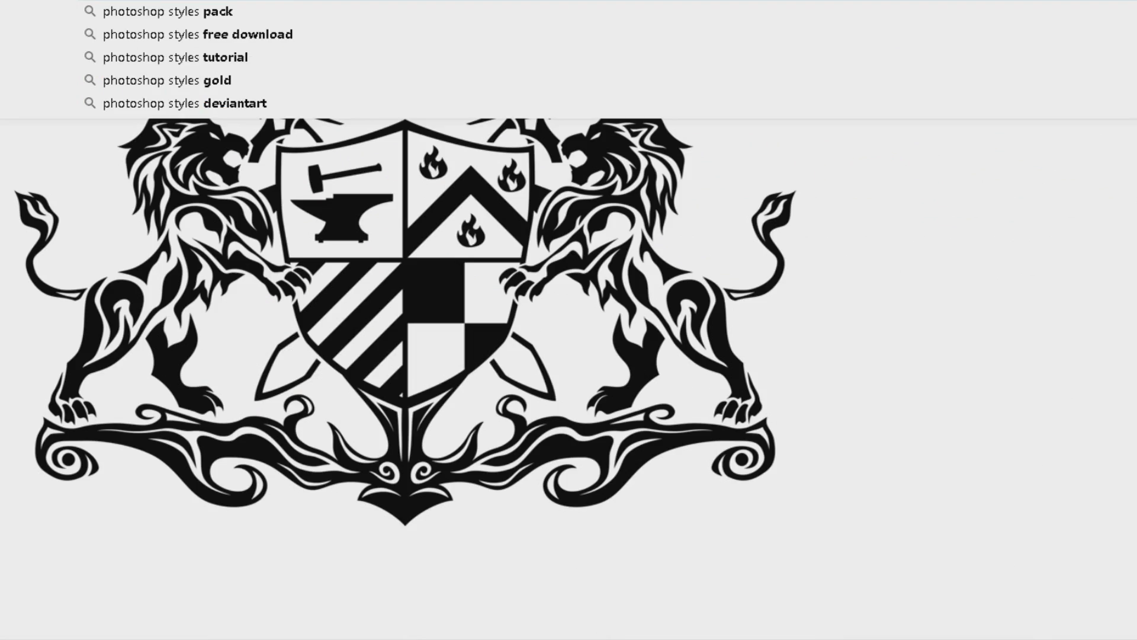
key("Return")
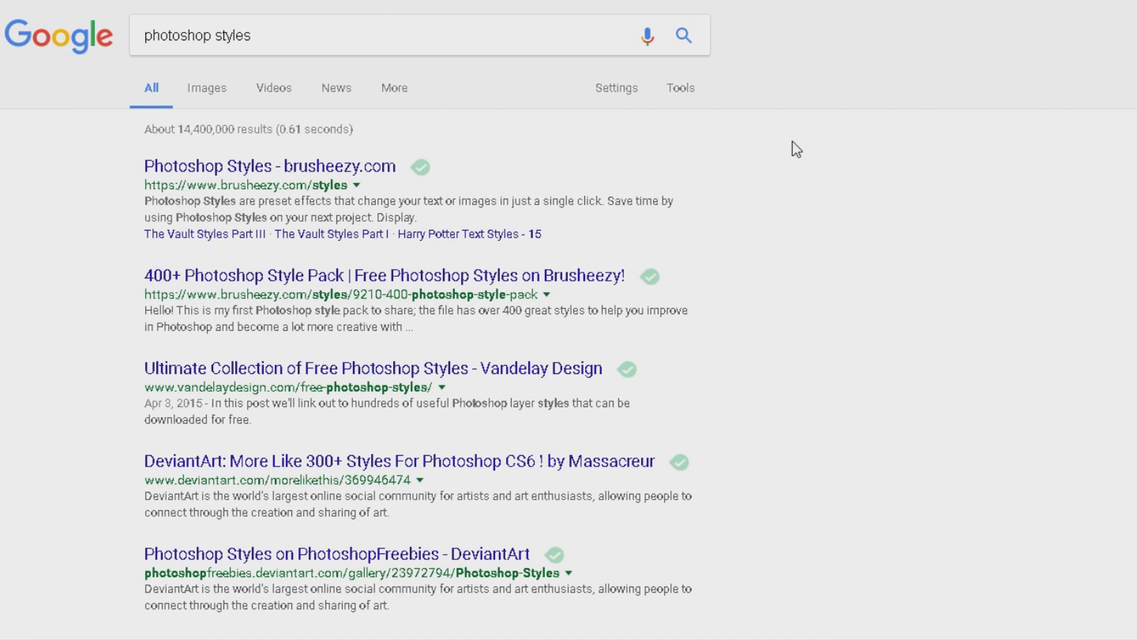
middle_click(767, 158)
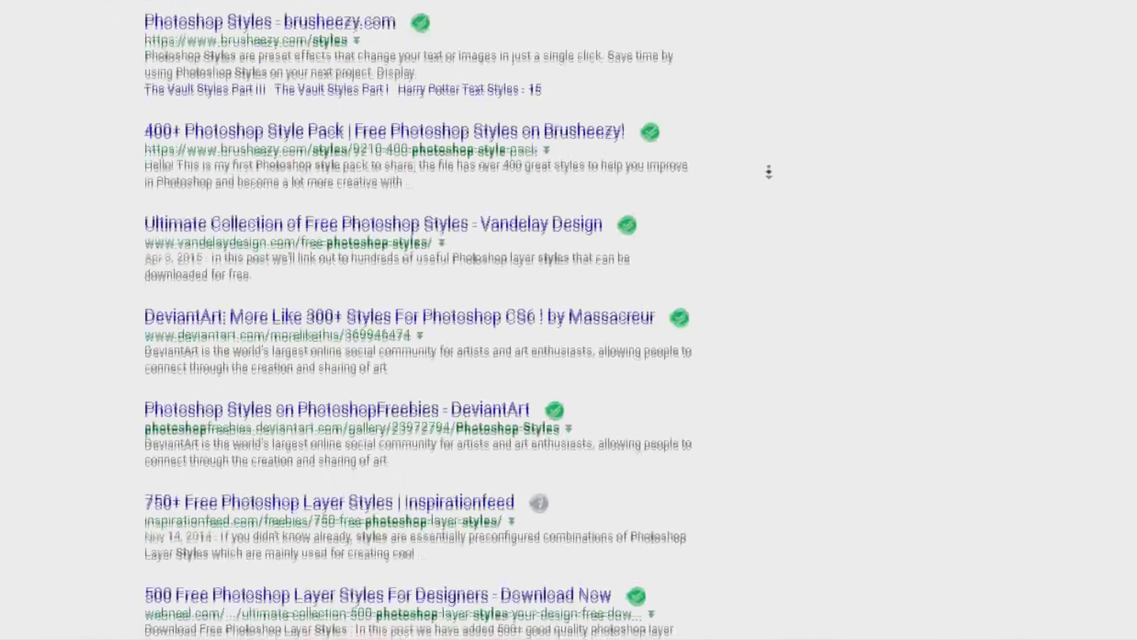
scroll(774, 113, "up", 3)
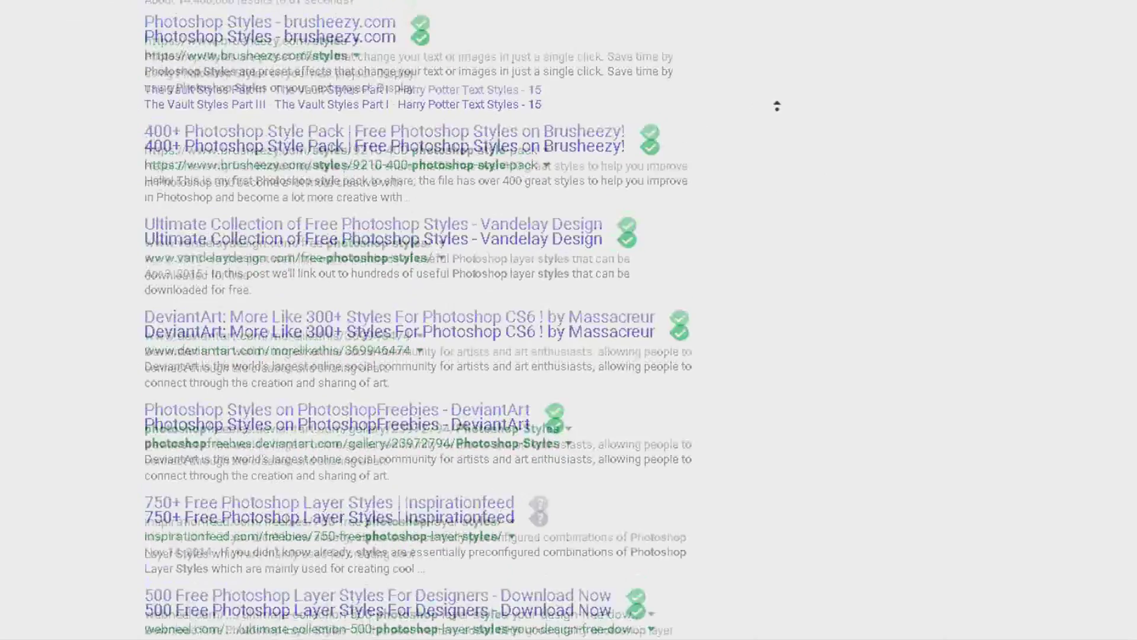